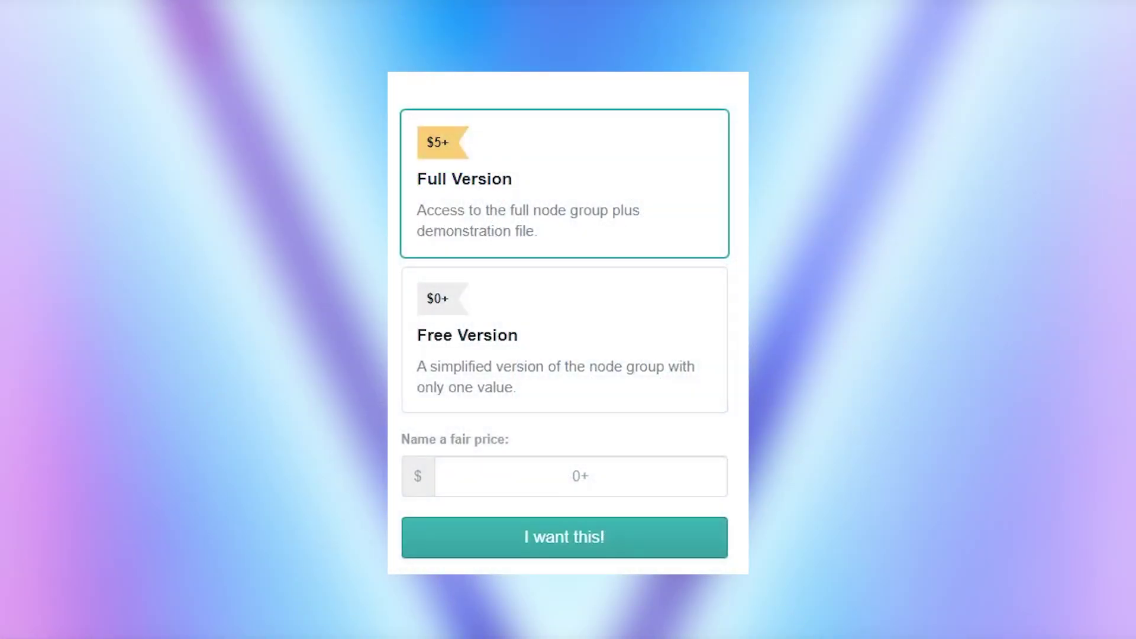
click(594, 327)
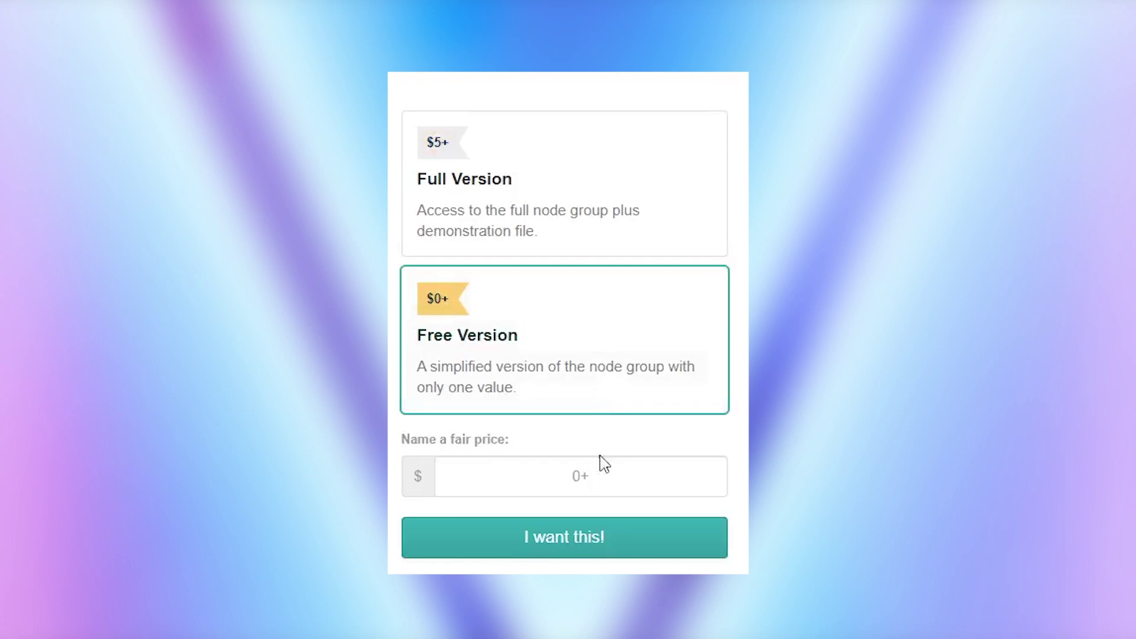
text(1000000000)
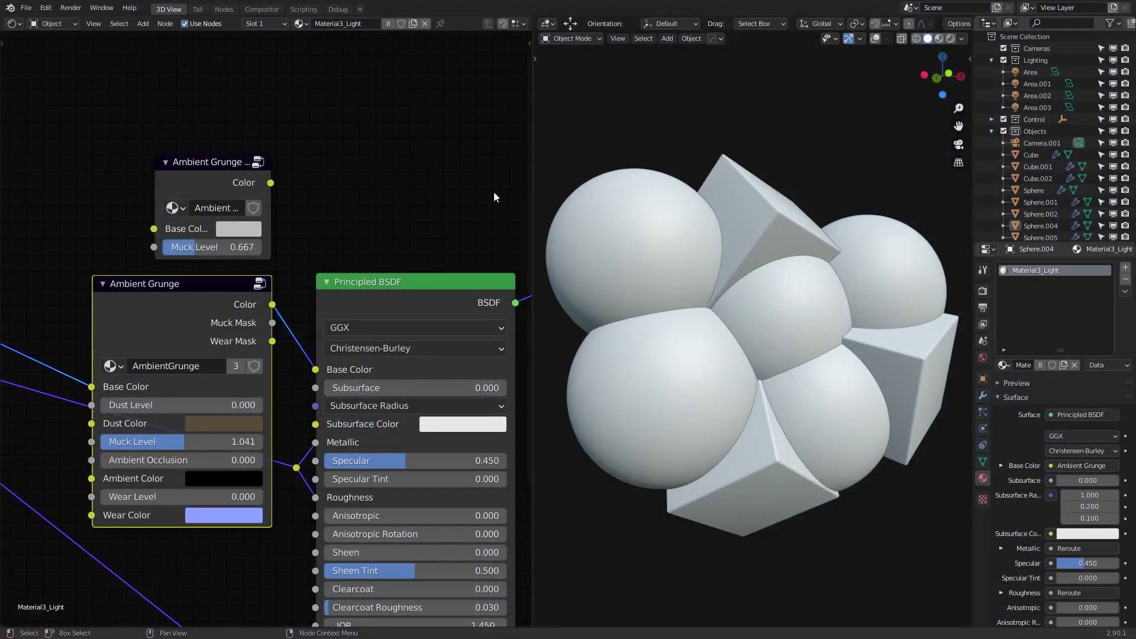
- Switch the viewport to Rendered shading and select the upper and lower Ambient Grunge nodes
key(z)
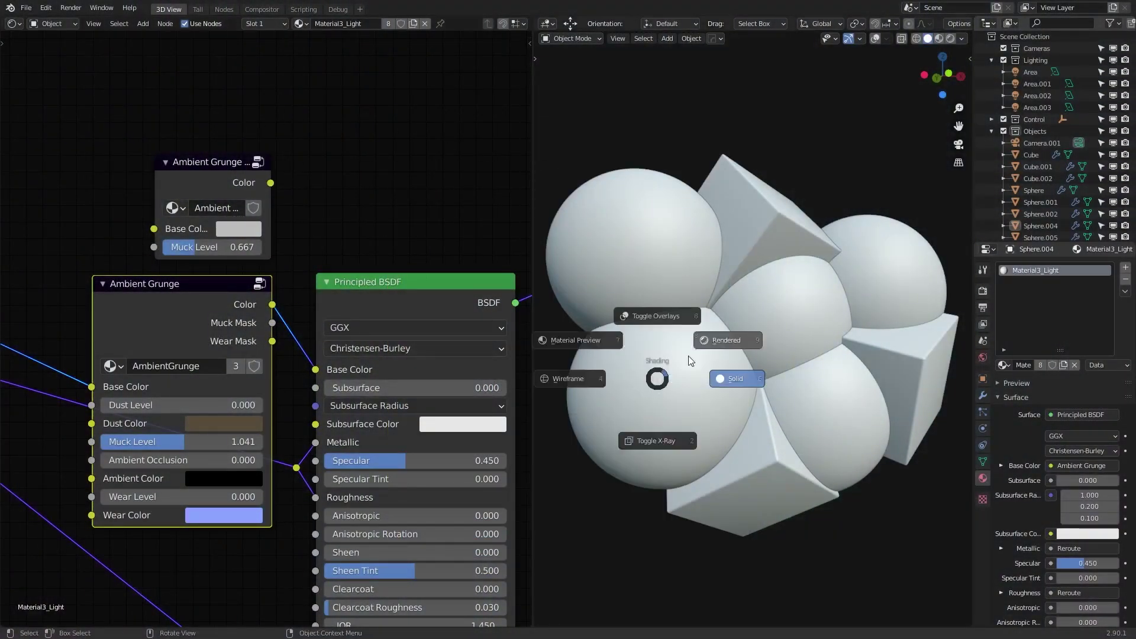
click(725, 338)
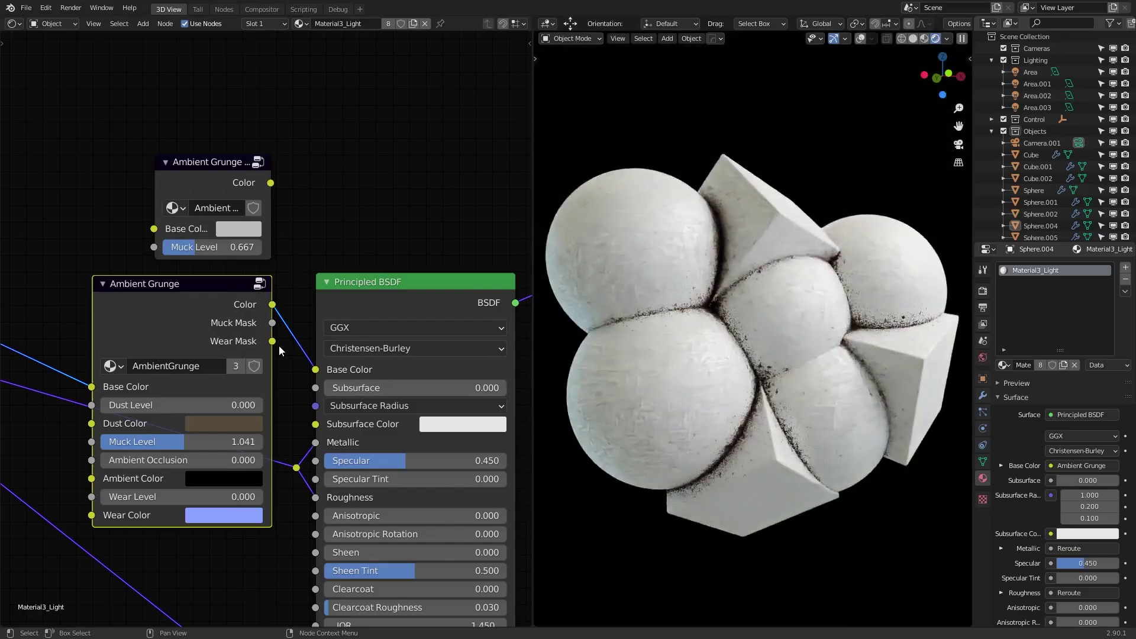
click(198, 175)
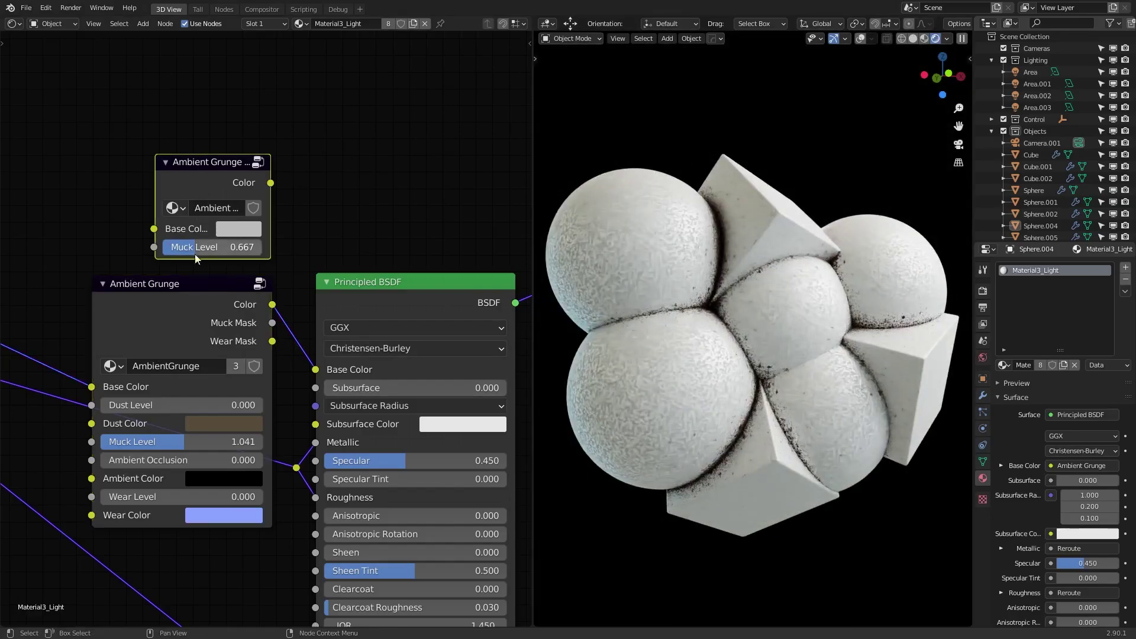
click(193, 298)
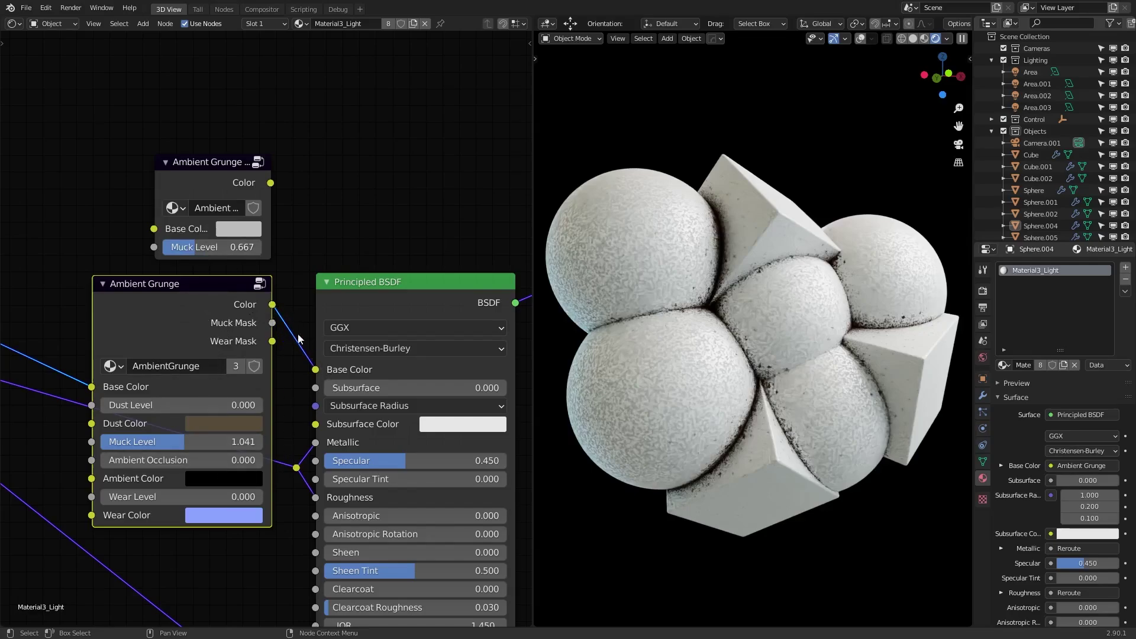
scroll(752, 356, up, 10)
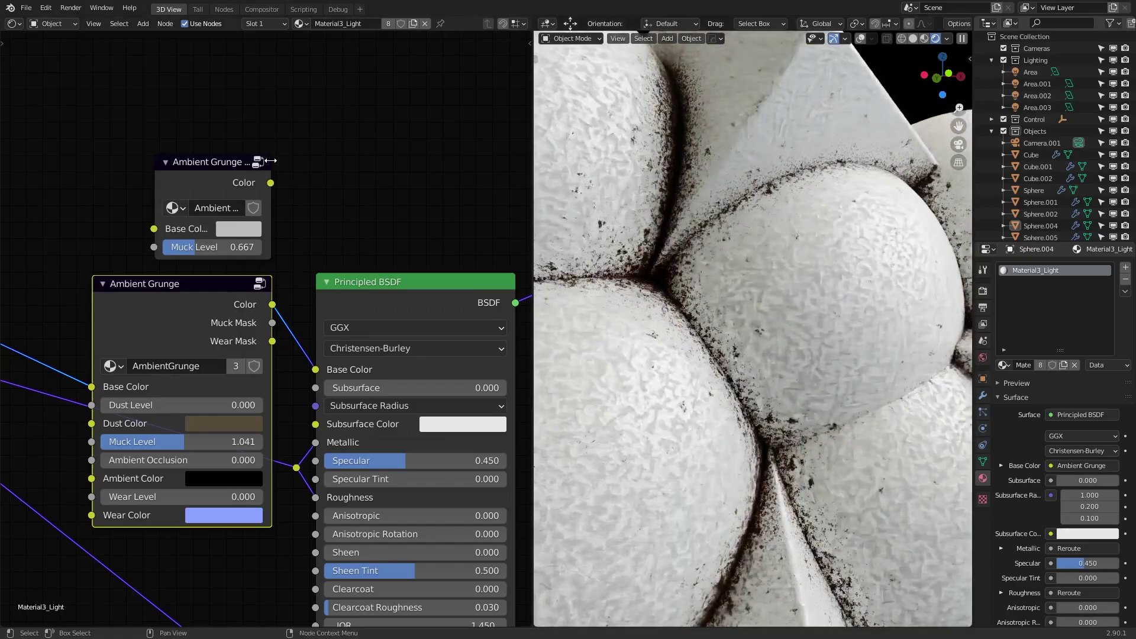
- Link the upper Ambient Grunge Color to Principled BSDF Base Color, then raise its Muck Level
click(271, 187)
drag(270, 184, 315, 369)
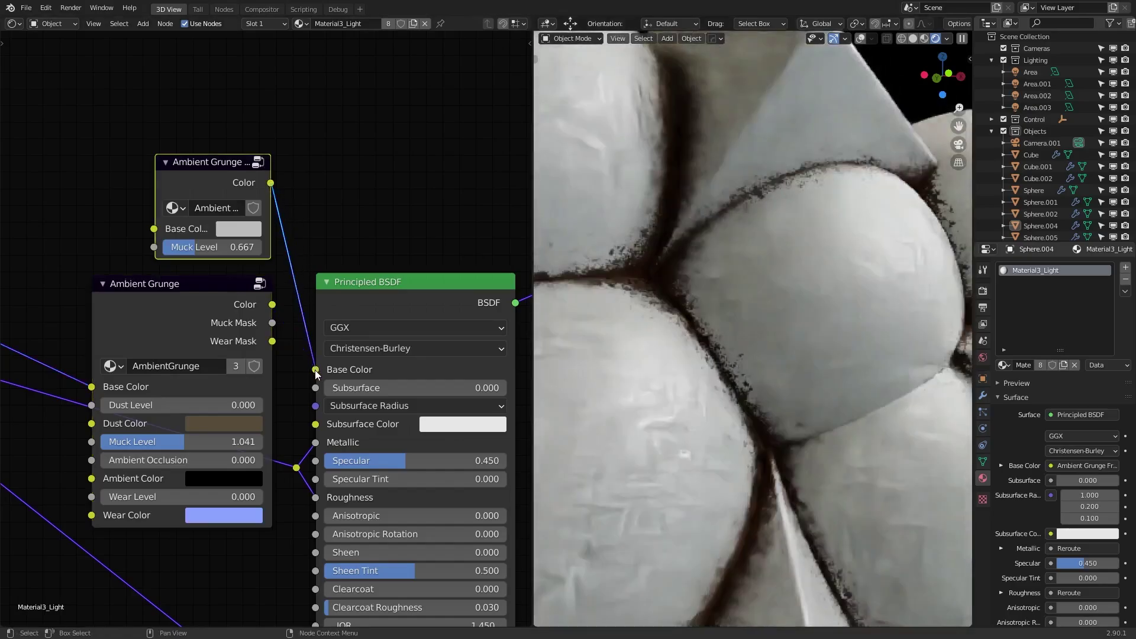
scroll(705, 445, up, 4)
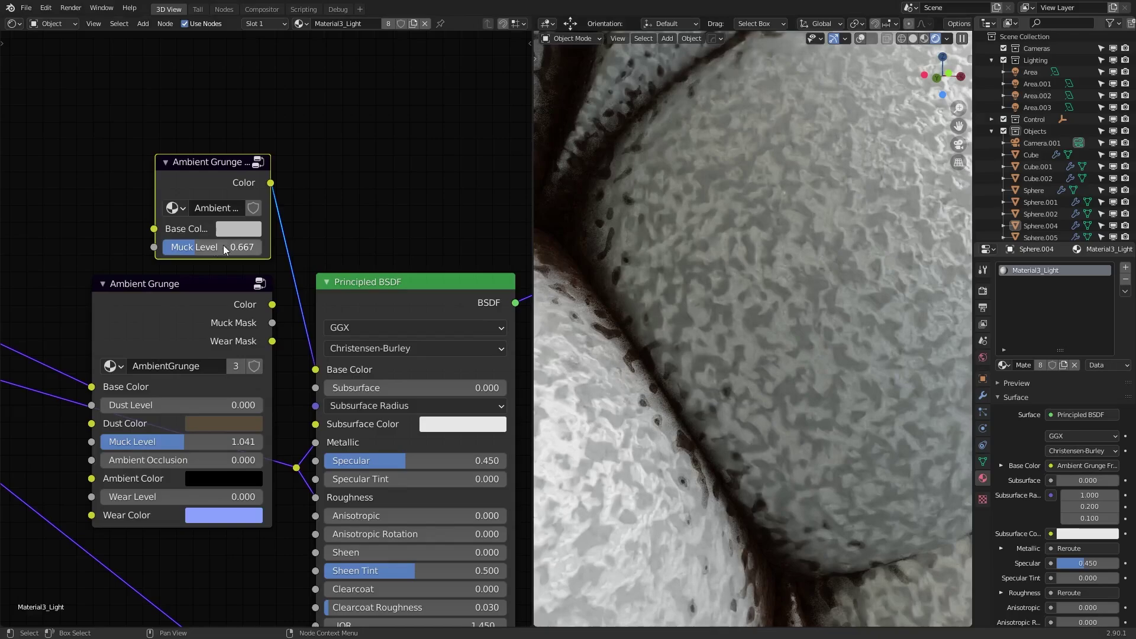
drag(207, 246, 260, 246)
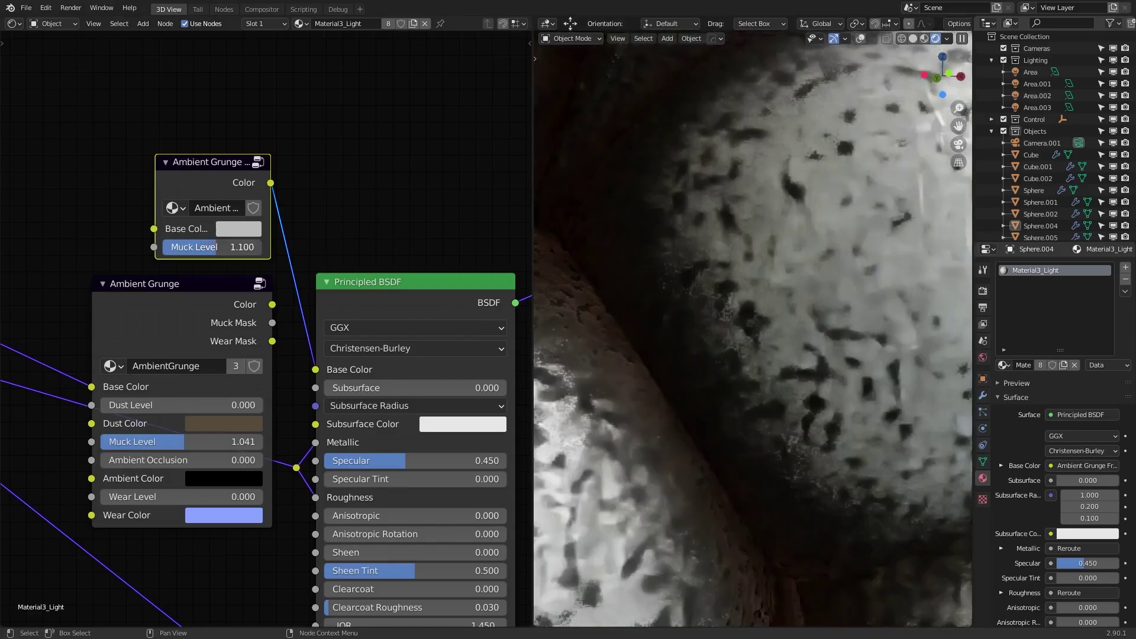
- Revert Muck Level to 0.667, enter the upper Ambient Grunge group and maximise the node editor
key(ctrl+z)
key(Tab)
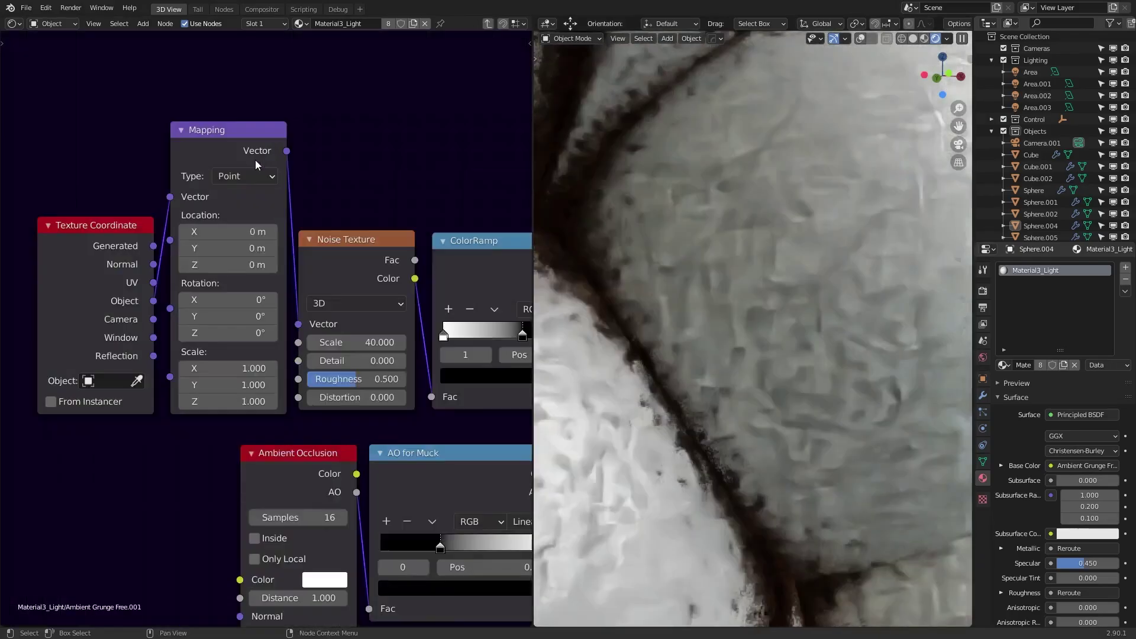
scroll(403, 398, down, 2)
key(ctrl+space)
- Inspect the group's Mapping, Noise Texture and ColorRamp nodes, selecting the Noise Texture node
middle_drag(635, 389, 247, 281)
drag(48, 82, 399, 242)
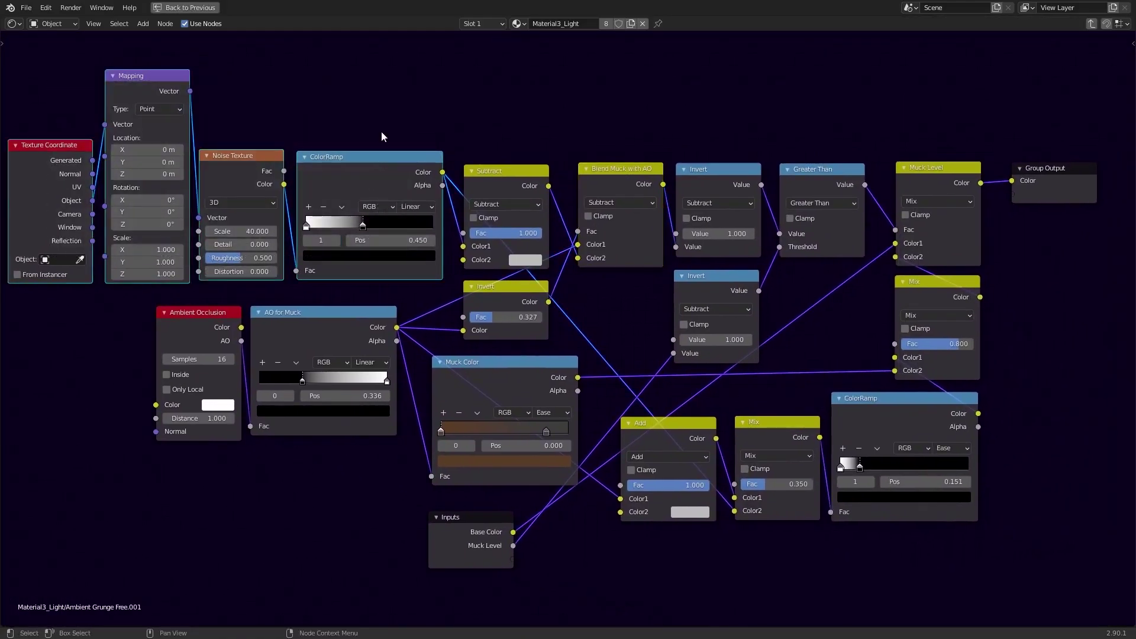
click(397, 111)
middle_drag(212, 157, 461, 195)
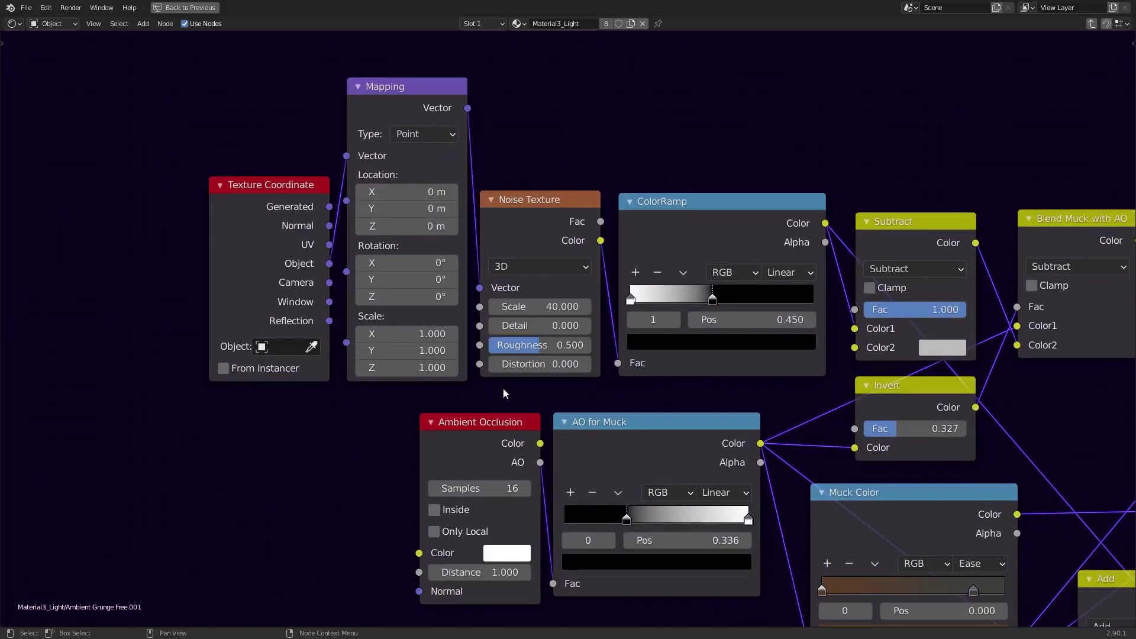
middle_drag(699, 370, 603, 350)
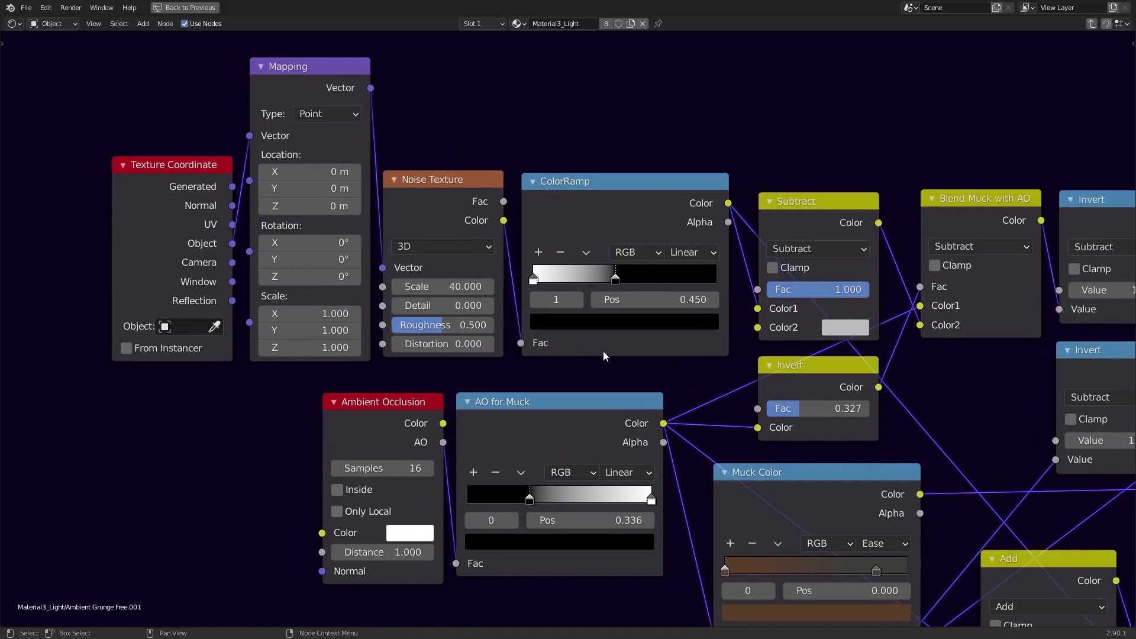
click(436, 203)
scroll(439, 209, down, 2)
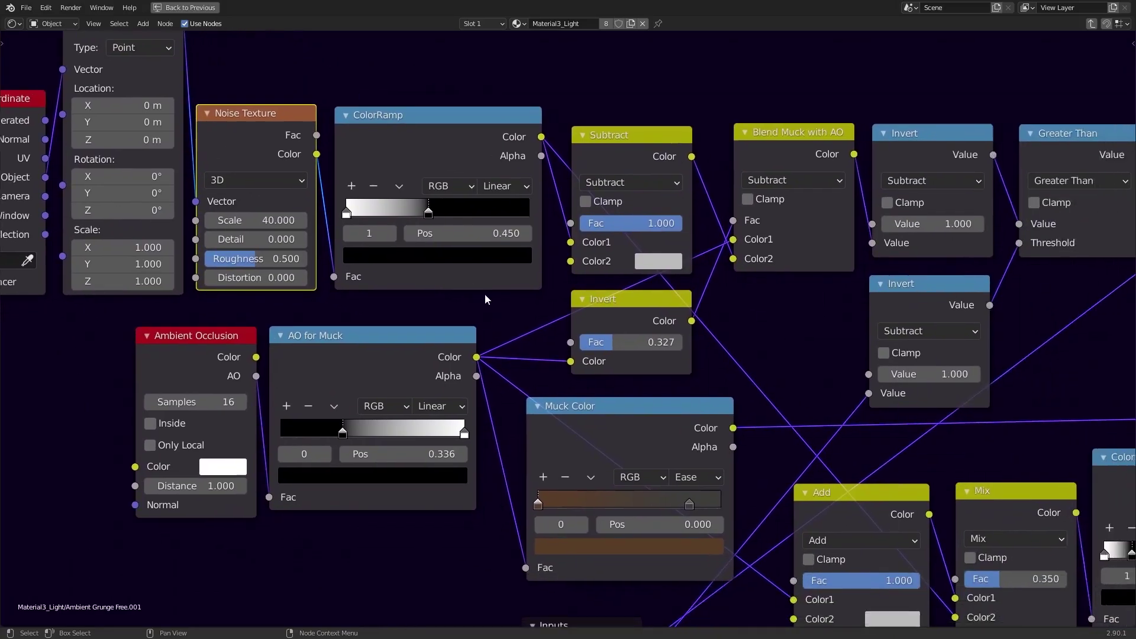
middle_drag(385, 269, 484, 322)
- Restore the split layout and slide the noise ColorRamp's second stop to 0.941
key(ctrl+space)
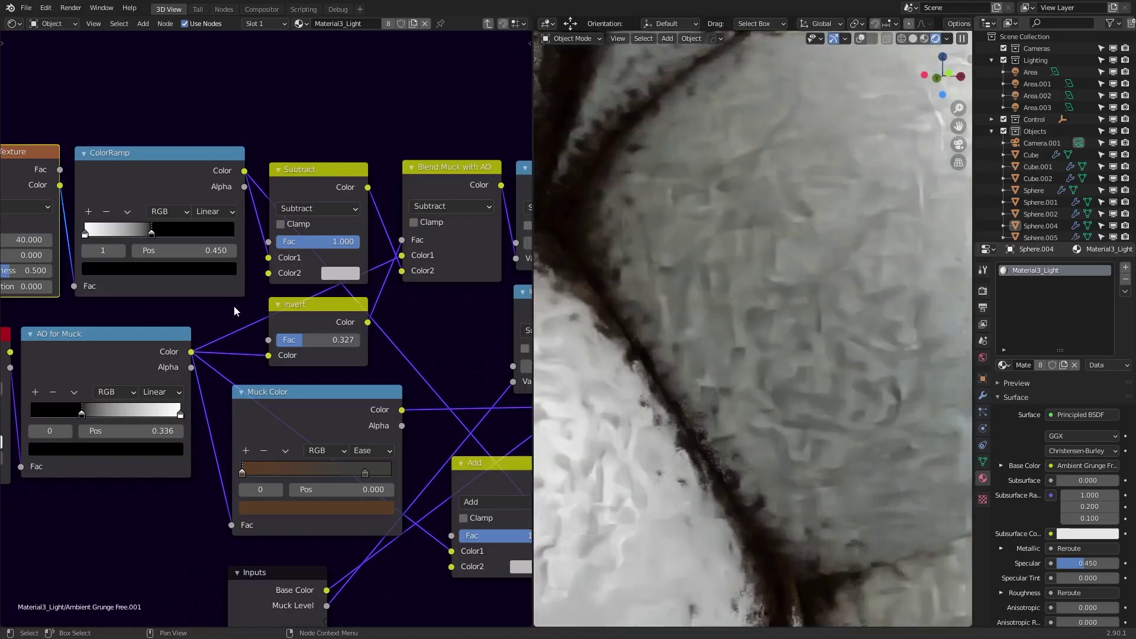
middle_drag(233, 305, 356, 357)
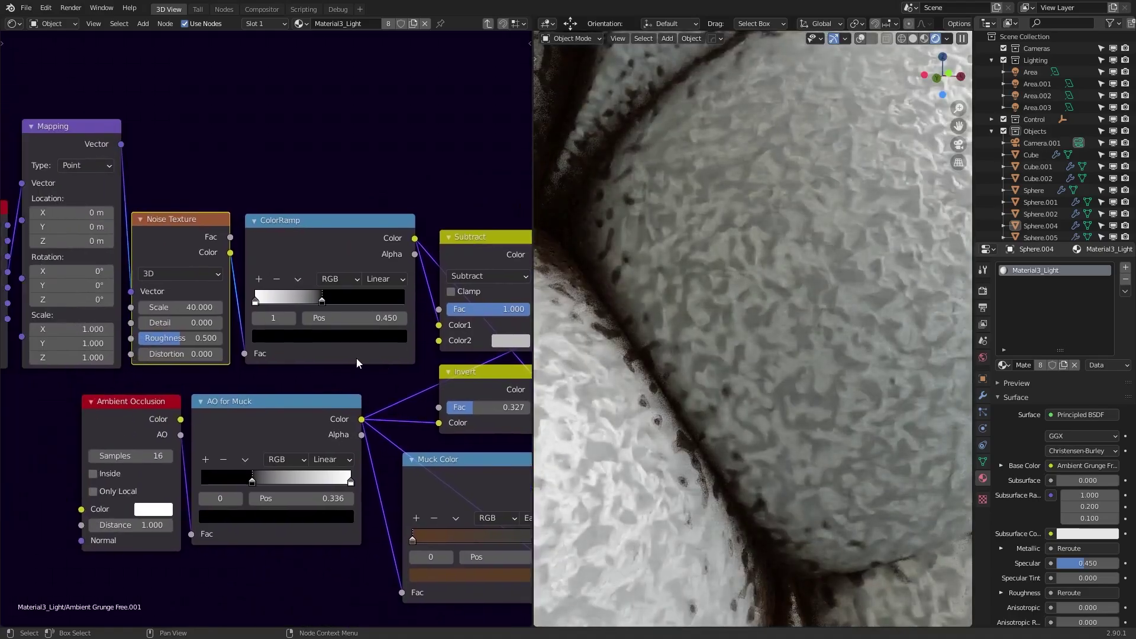
scroll(669, 330, up, 5)
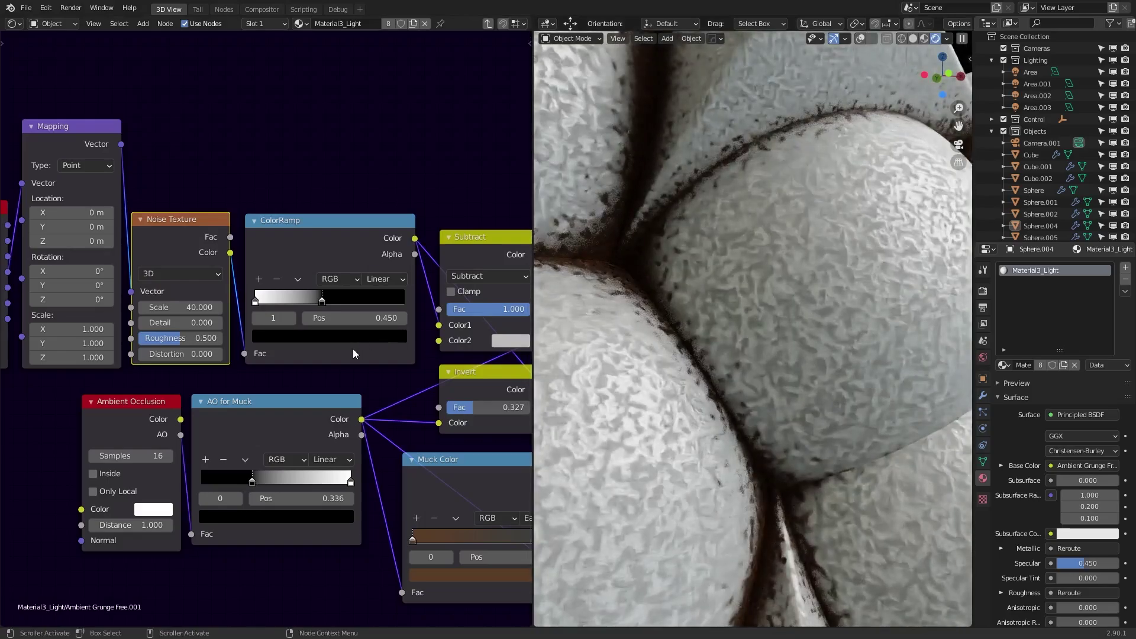
middle_drag(335, 353, 354, 380)
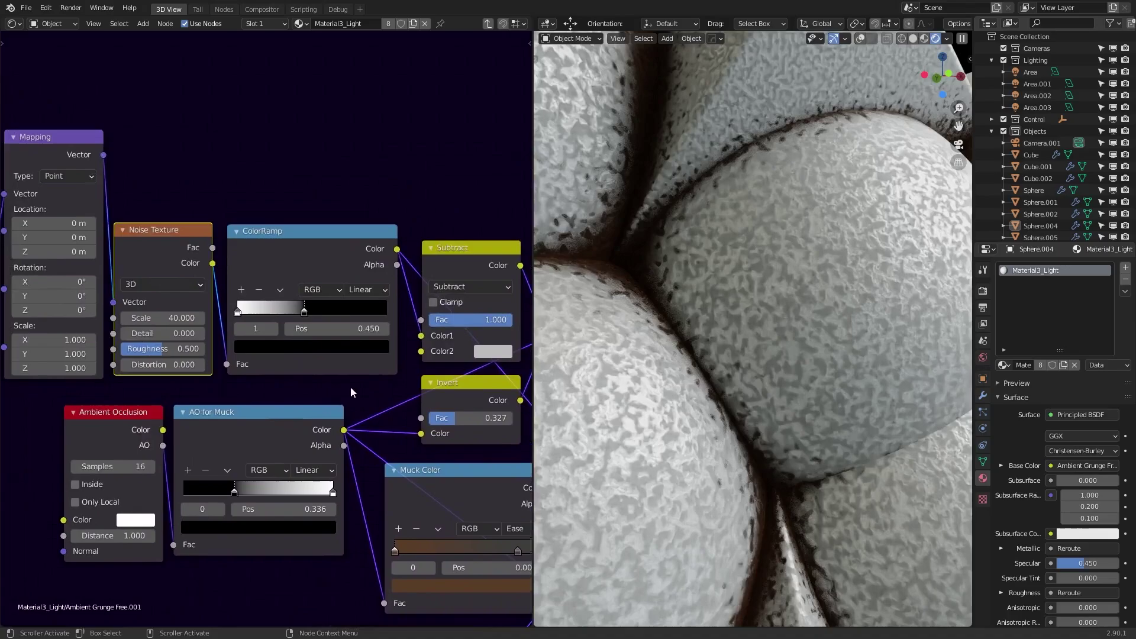
scroll(343, 355, up, 1)
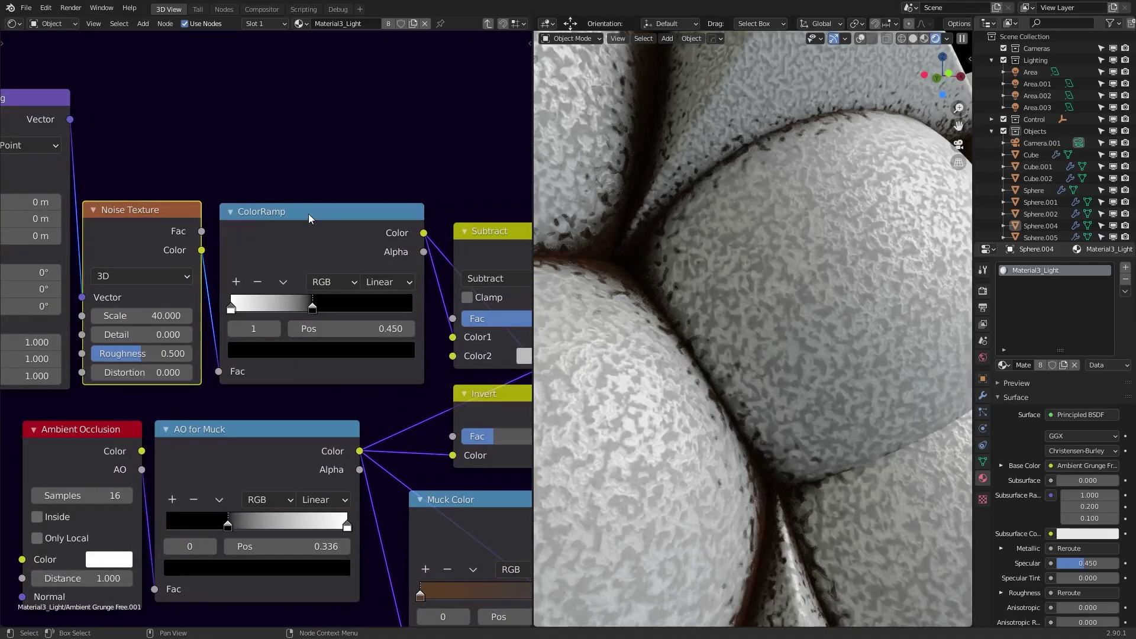
drag(312, 307, 404, 313)
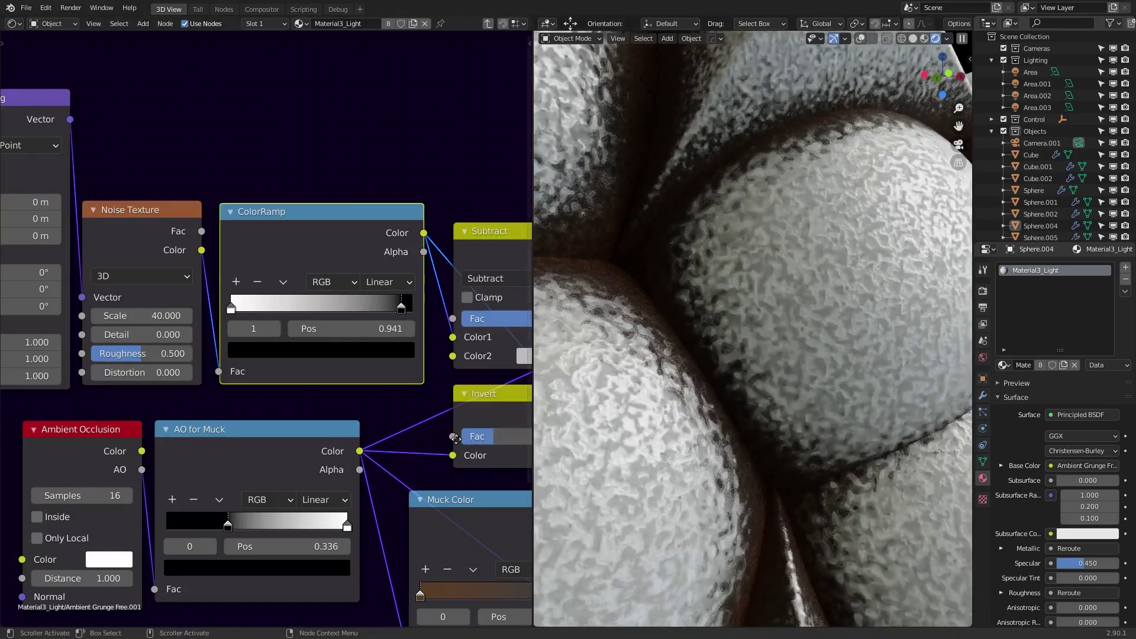
- Change the Muck Color ramp stop from brown to bright cyan
middle_drag(464, 460, 254, 237)
click(253, 372)
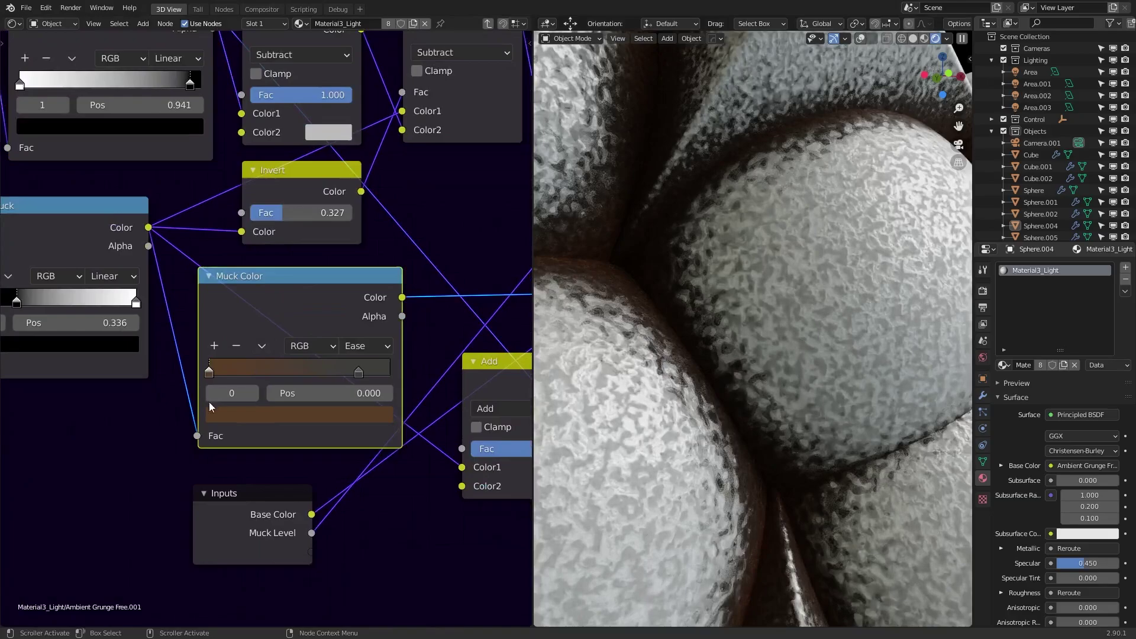
click(278, 421)
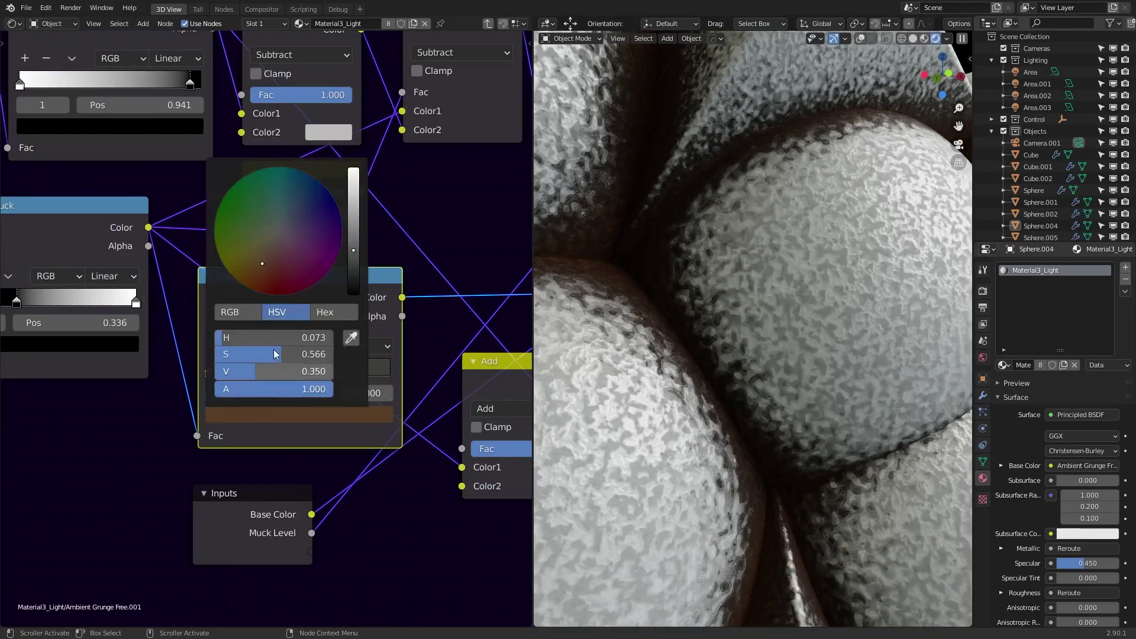
click(281, 178)
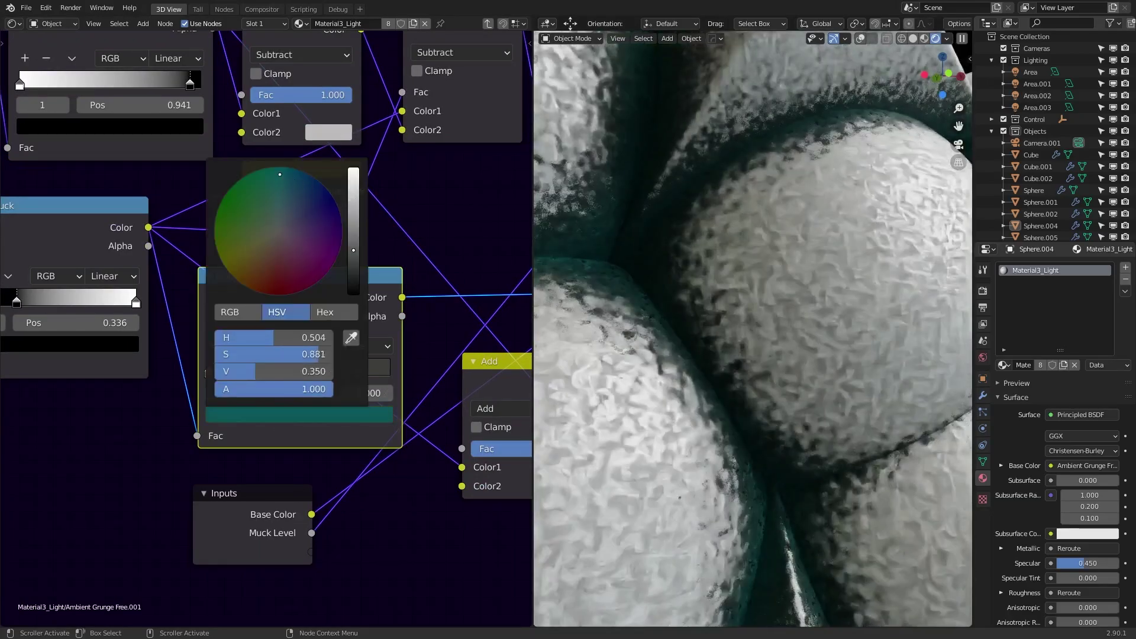
scroll(314, 185, up, 8)
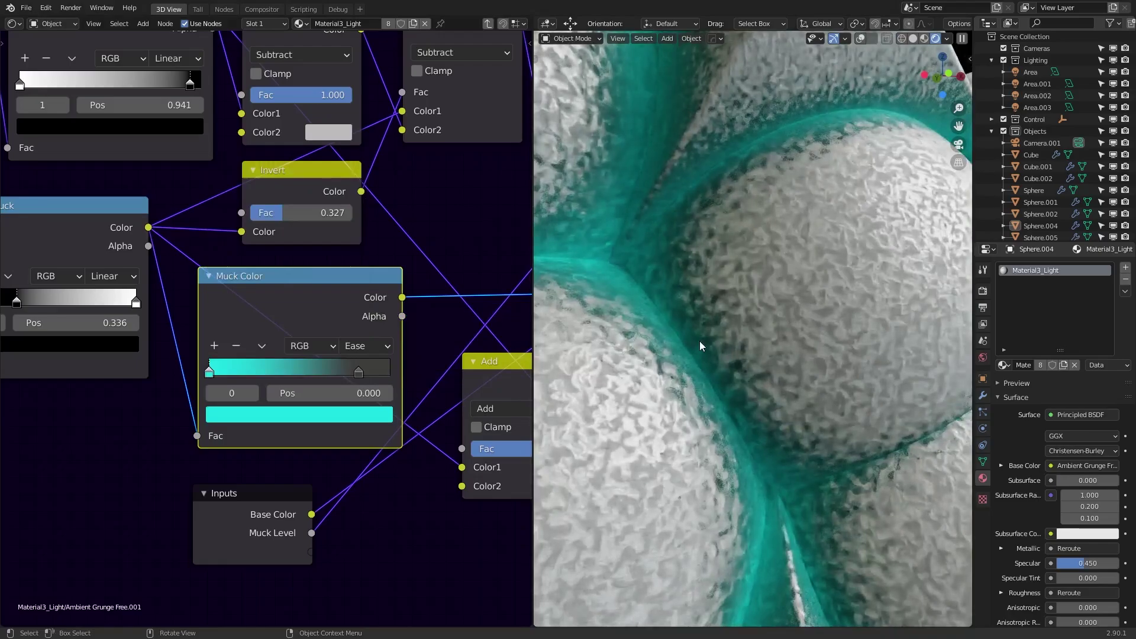
- Undo the cyan muck colour, exit the group and link lower Ambient Grunge Color to Base Color
key(ctrl+z)
key(Tab)
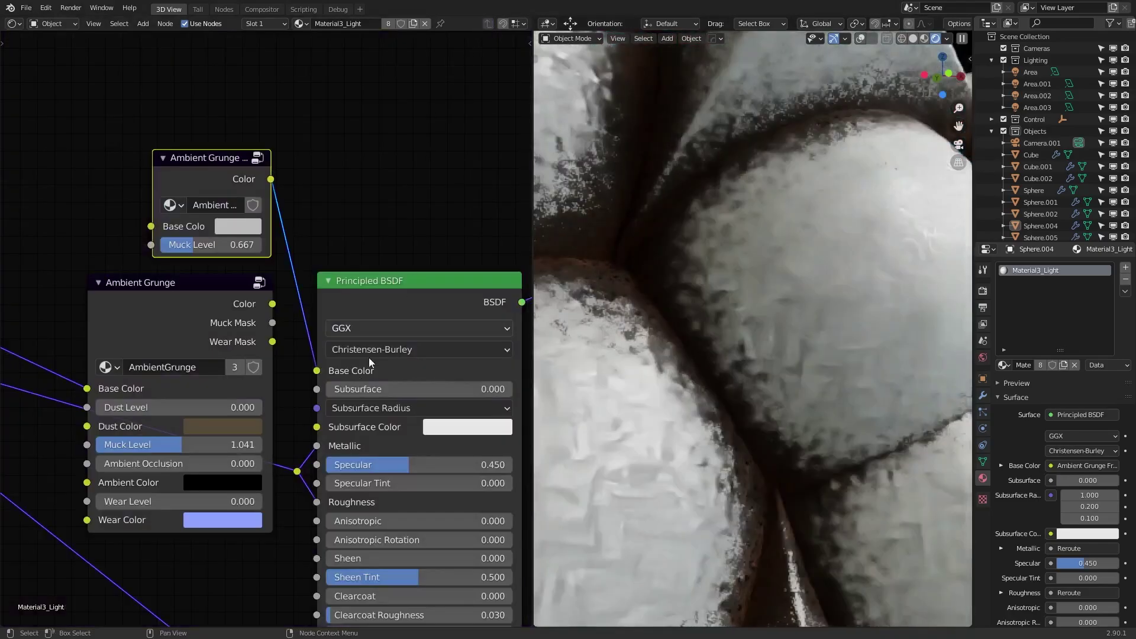
drag(272, 304, 317, 370)
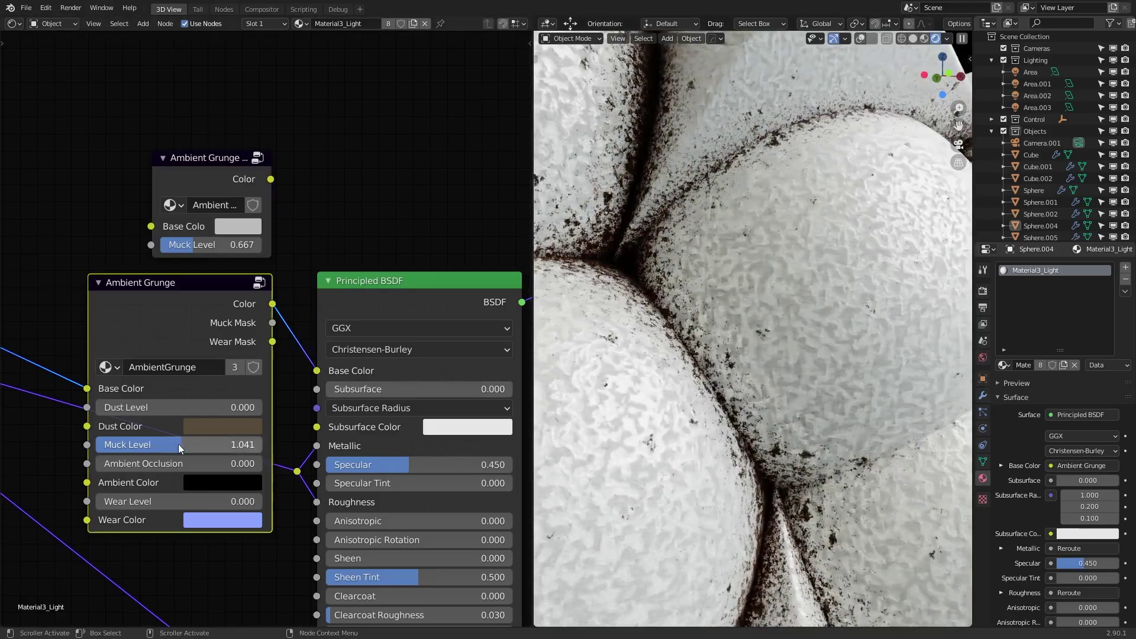
- Raise the lower Ambient Grunge node's Muck Level to 1.337
drag(181, 445, 208, 450)
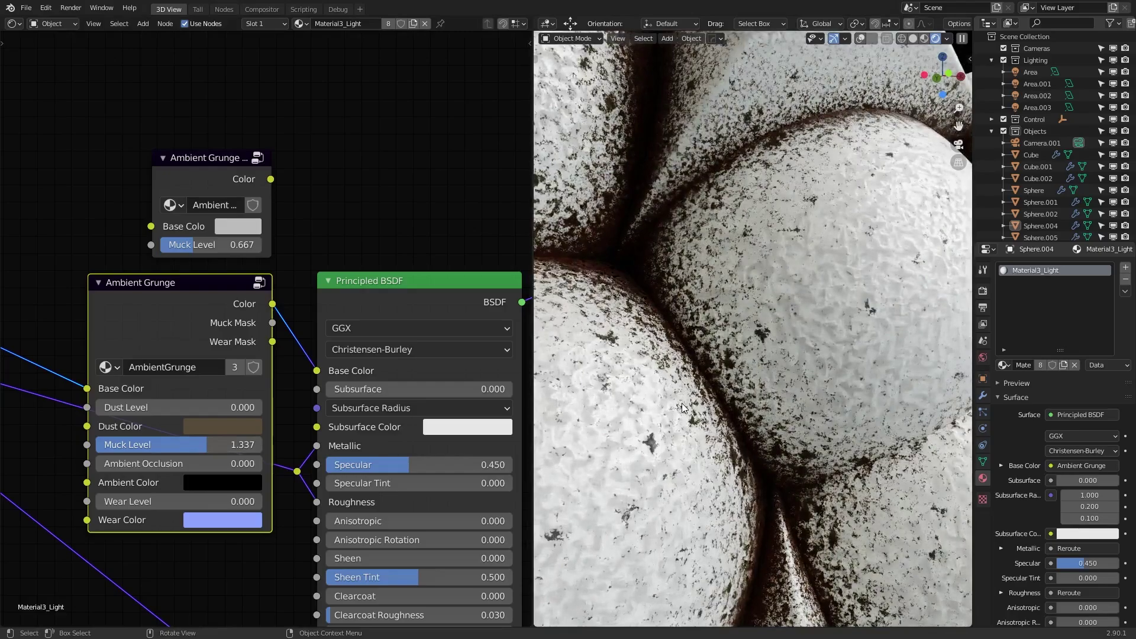
scroll(680, 407, down, 3)
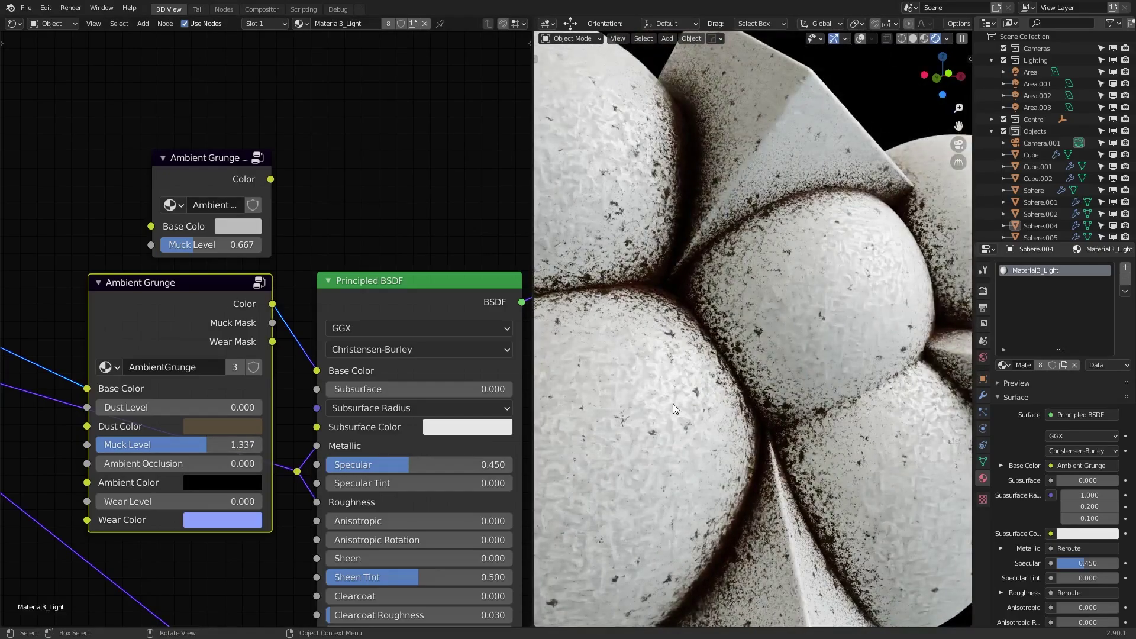
scroll(601, 448, up, 3)
- Preview the Muck Mask output as Base Color and lower Muck Level to 0.969
drag(273, 323, 316, 370)
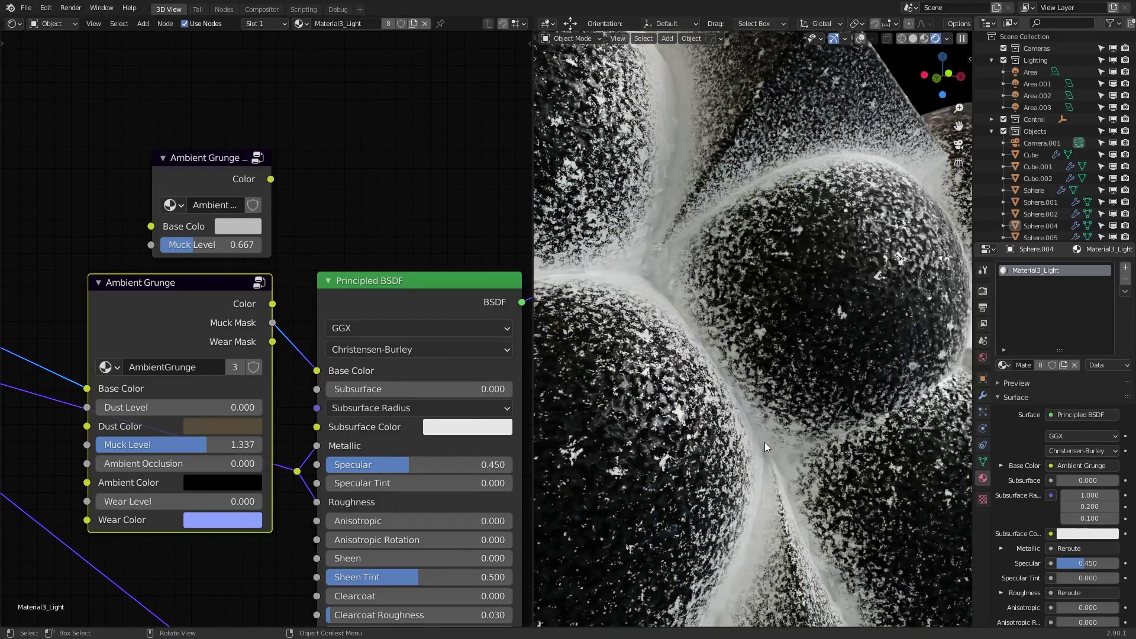
drag(216, 438, 185, 439)
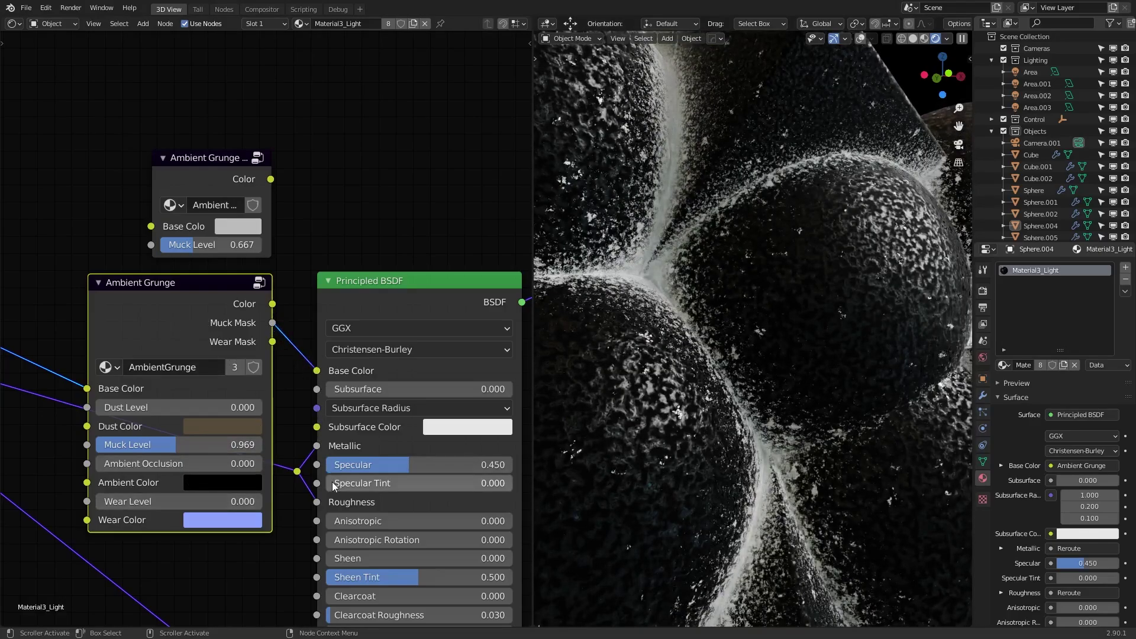
scroll(742, 424, down, 6)
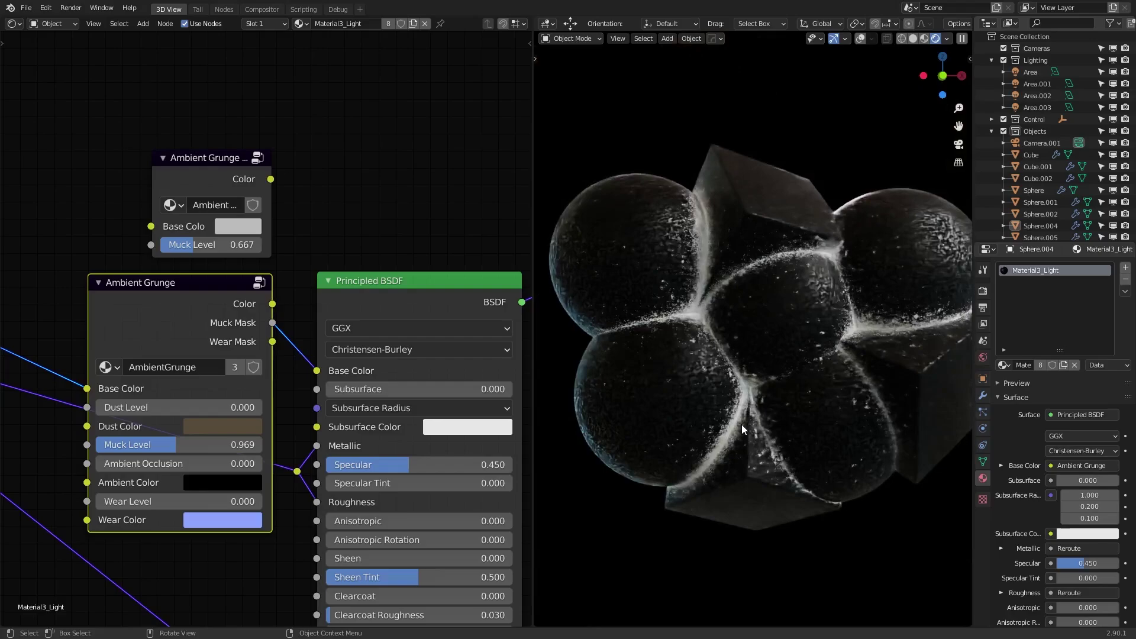
- Reconnect the Ambient Grunge Color output to Base Color and deselect the node
drag(272, 304, 316, 371)
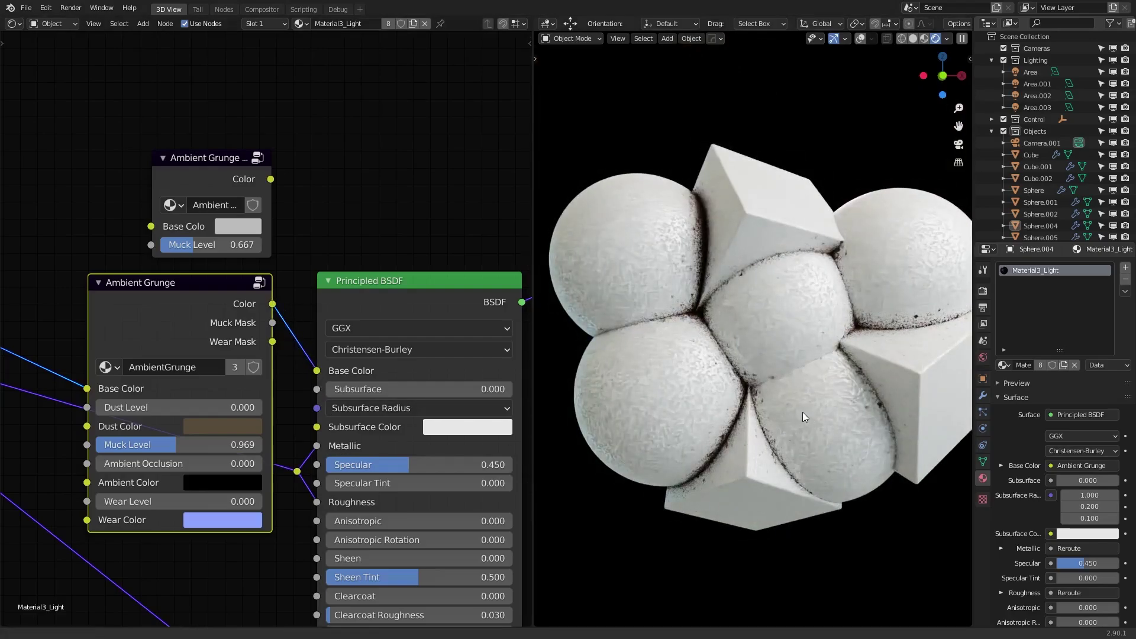
shift+middle_drag(802, 412, 785, 411)
click(232, 559)
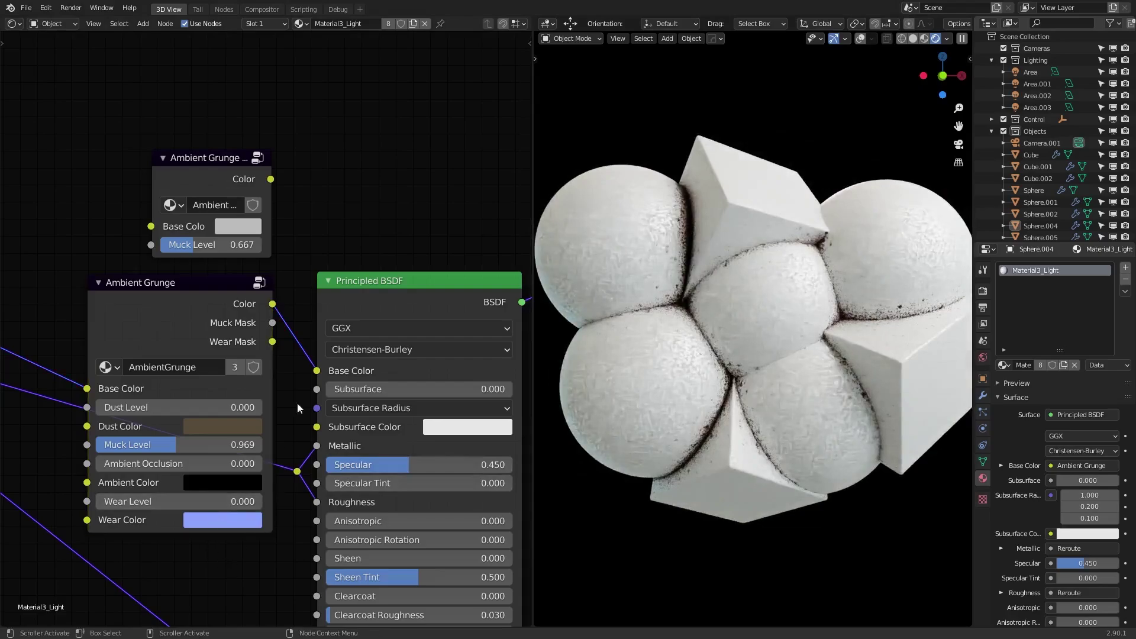
scroll(297, 407, down, 3)
middle_drag(263, 517, 412, 505)
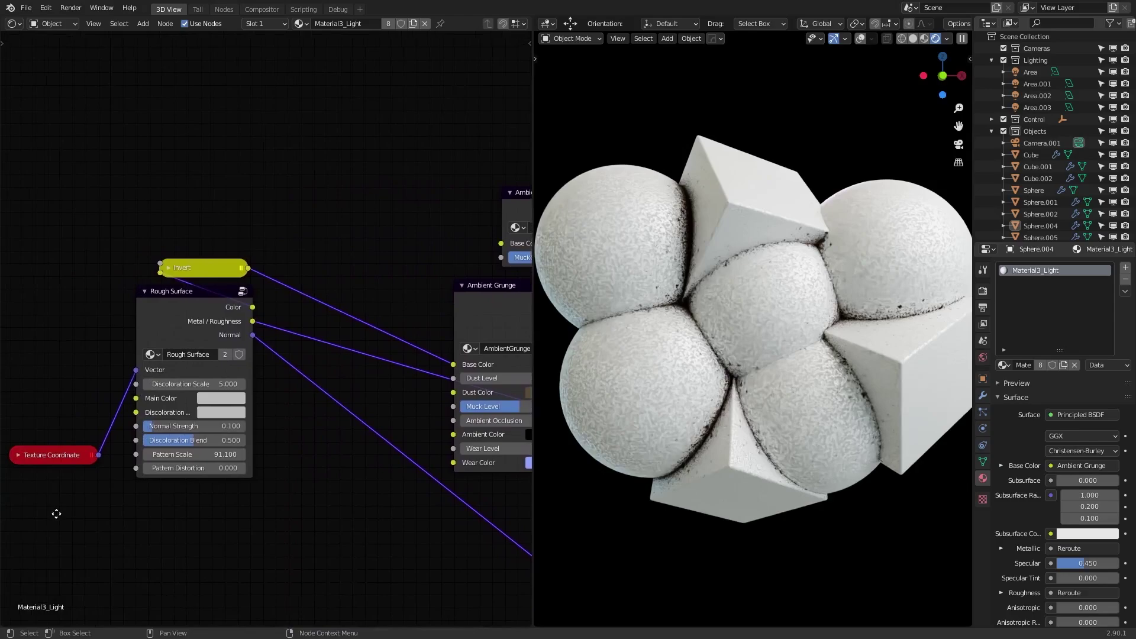
middle_drag(56, 513, 267, 495)
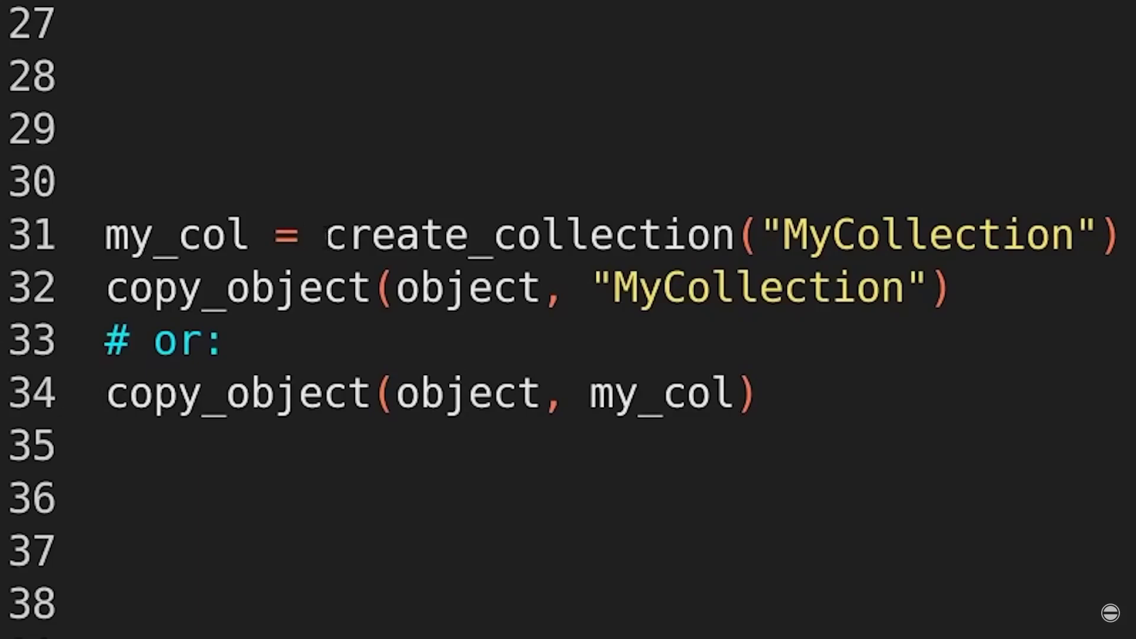
- Select create_collection and its MyCollection argument on line 31
key(shift+Right)
key(shift+Right)
key(shift+Right)
key(shift+Right)
key(shift+Right)
key(shift+Right)
key(shift+Right)
key(shift+Right)
key(shift+Right)
key(shift+Right)
key(shift+Right)
key(shift+Right)
key(shift+Right)
key(shift+Right)
key(shift+Right)
key(shift+Right)
key(shift+Right)
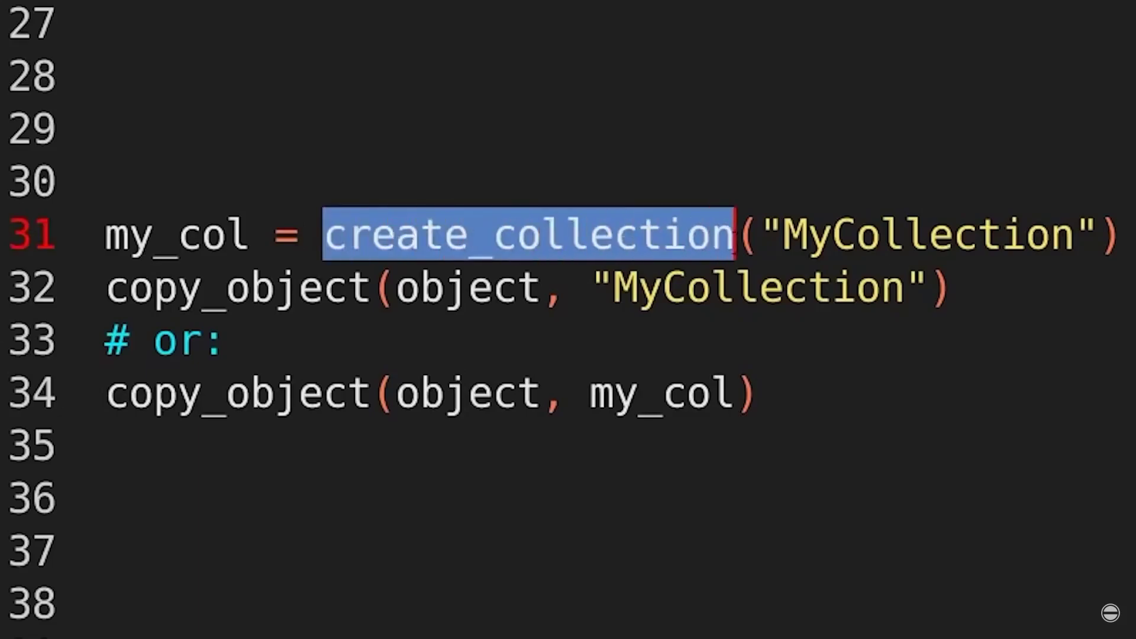
key(shift+Right)
key(shift+Right)
key(shift+Right)
key(shift+Right)
key(shift+Right)
key(shift+Right)
key(shift+Right)
key(shift+Right)
key(shift+Right)
key(shift+Right)
key(shift+Right)
key(shift+Right)
key(shift+Right)
key(shift+Right)
key(shift+Right)
key(Right)
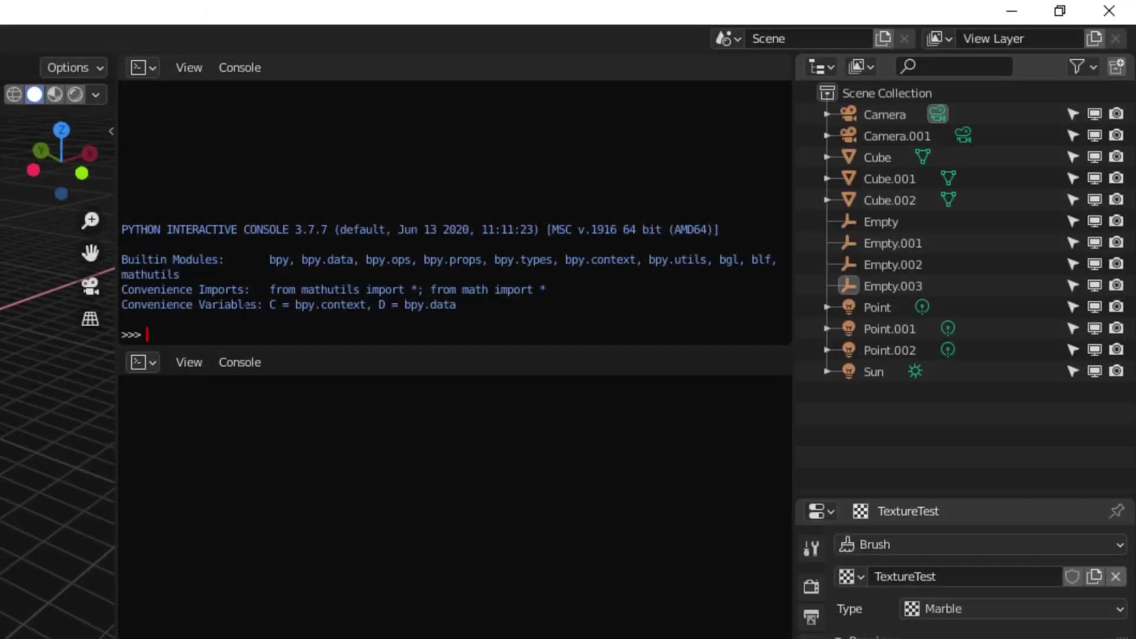
- Import EasyBPY with 'from easybpy import *' and run the outliner-organizing command
text(from easybpy import *)
key(Return)
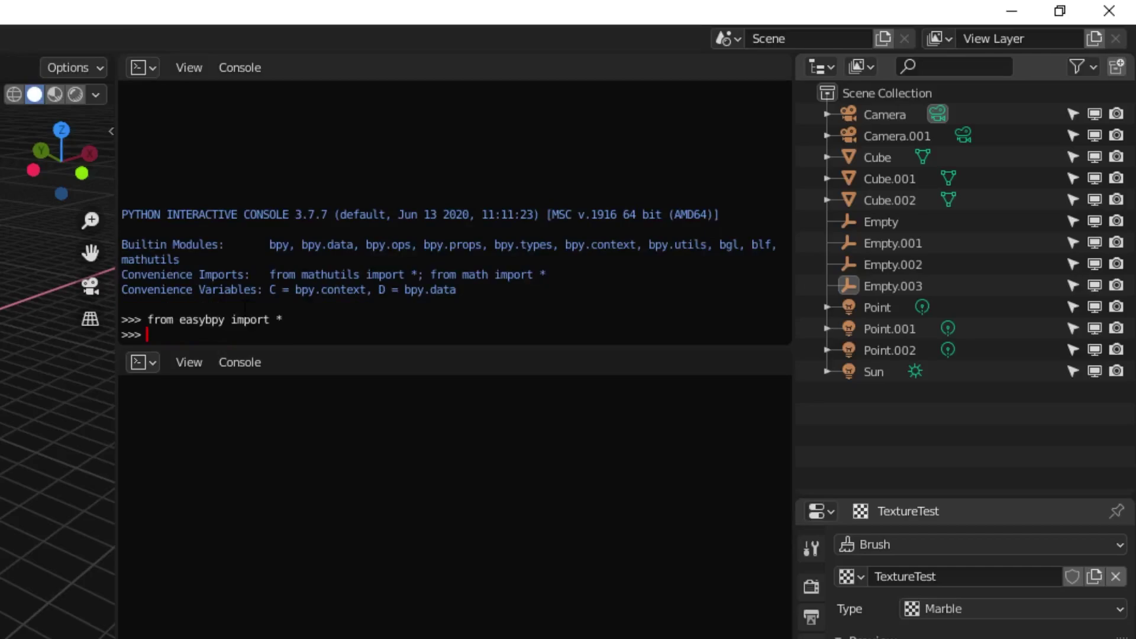
text(organize_d)
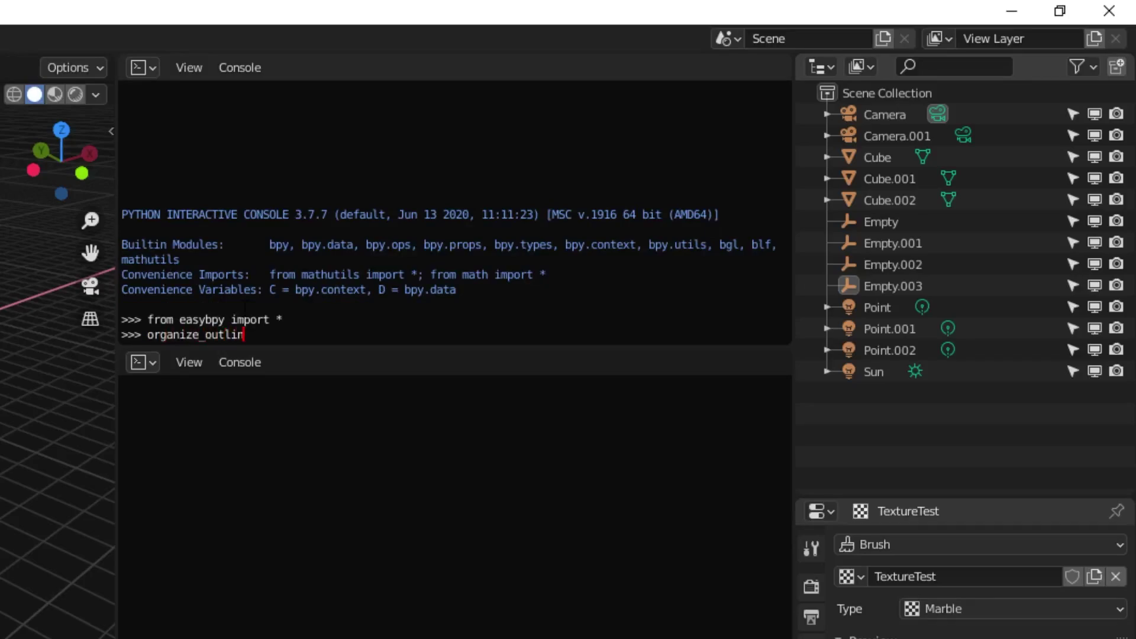
key(Return)
- Run select_all_empties(), delete_objects() and delete_collection("Objects") to clear the empties and Objects collection
text(se)
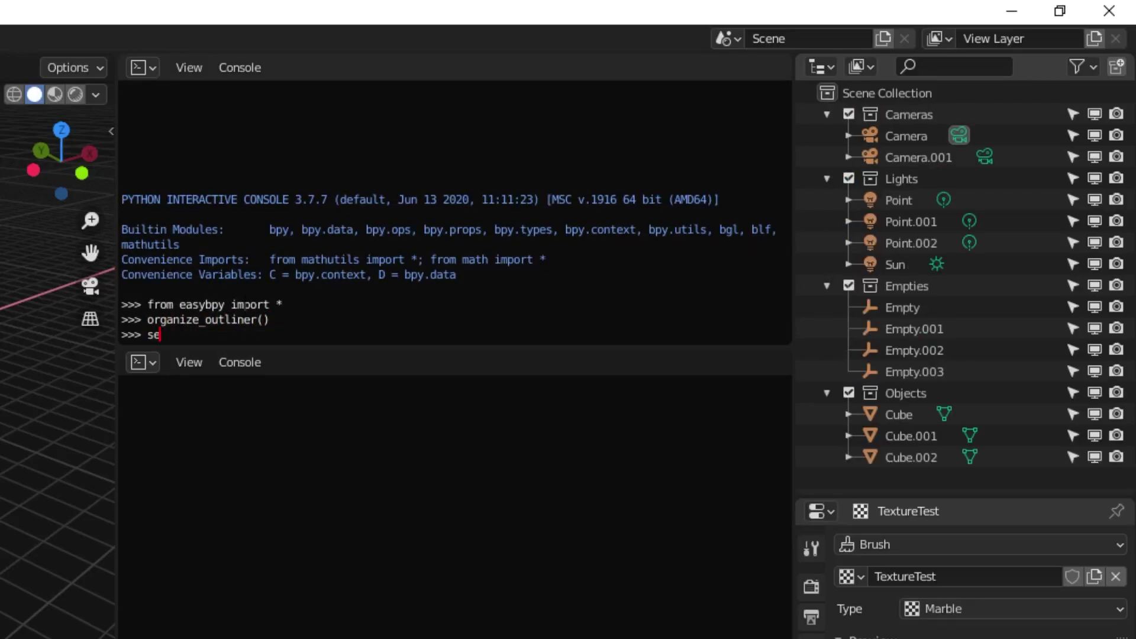
text(lect_all_empties())
key(Return)
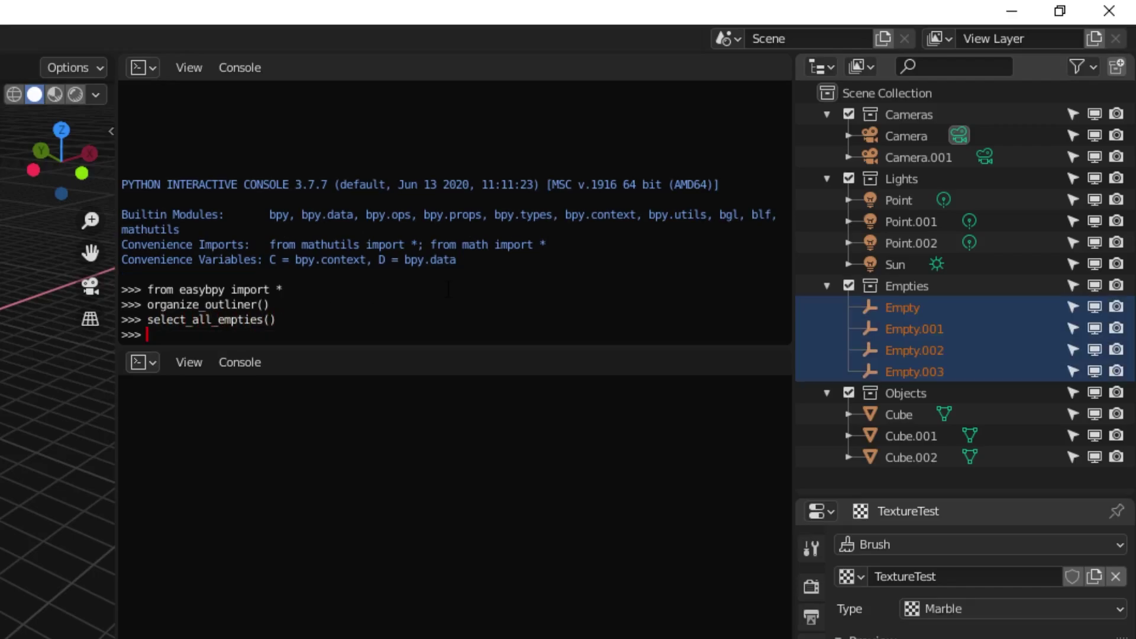
text(delete_obje)
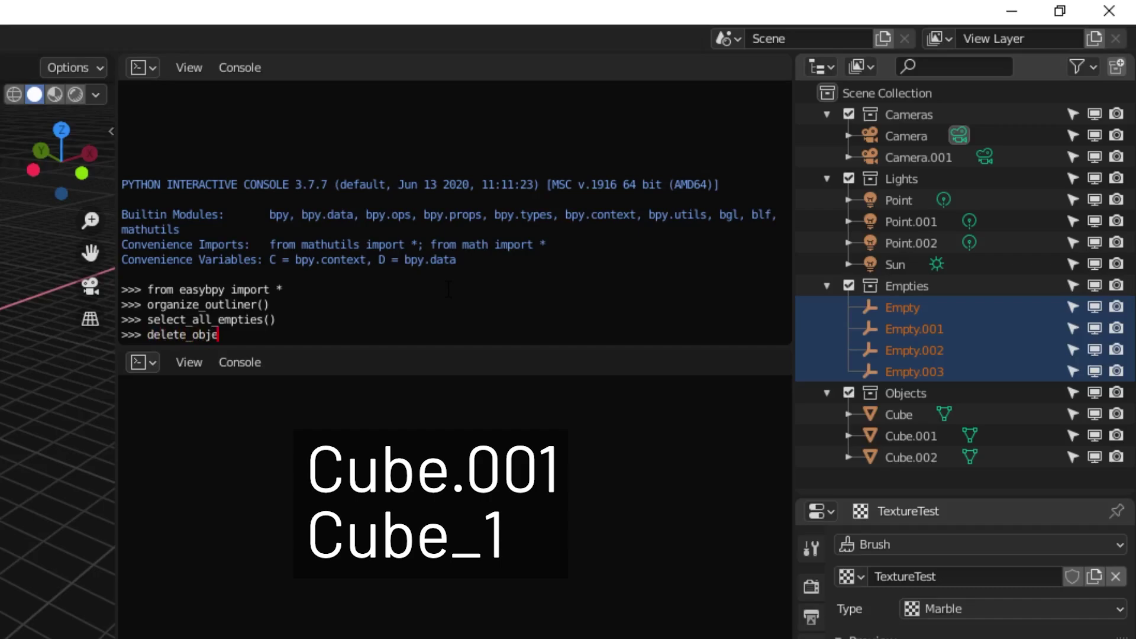
text(cts())
key(Return)
text(delet)
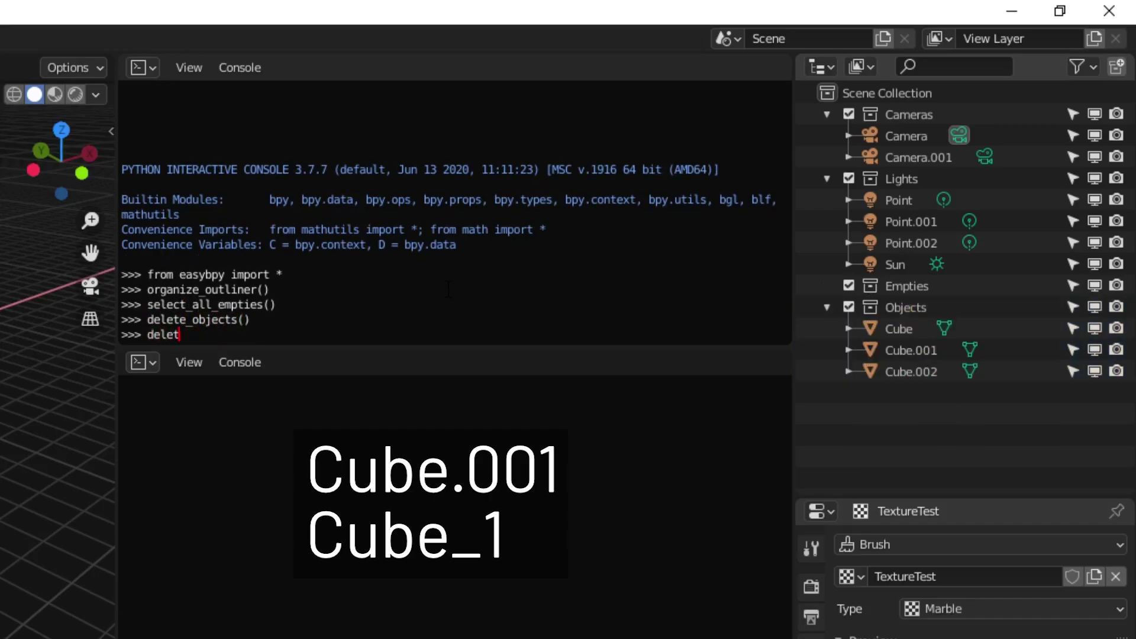
text(e_collection("Objec)
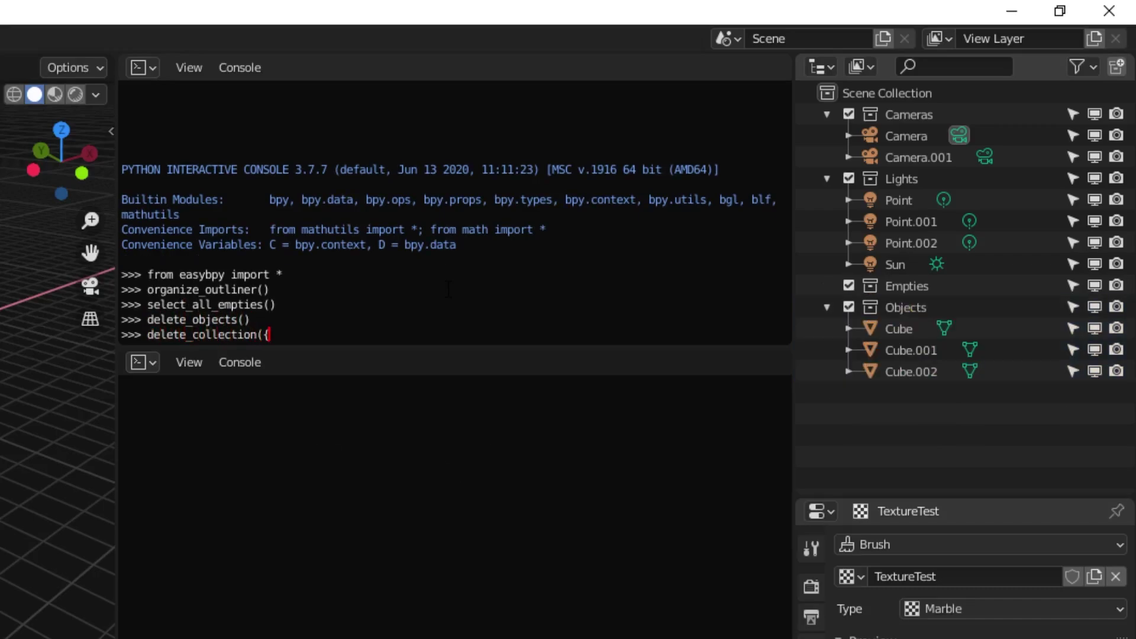
text(ts"))
key(Return)
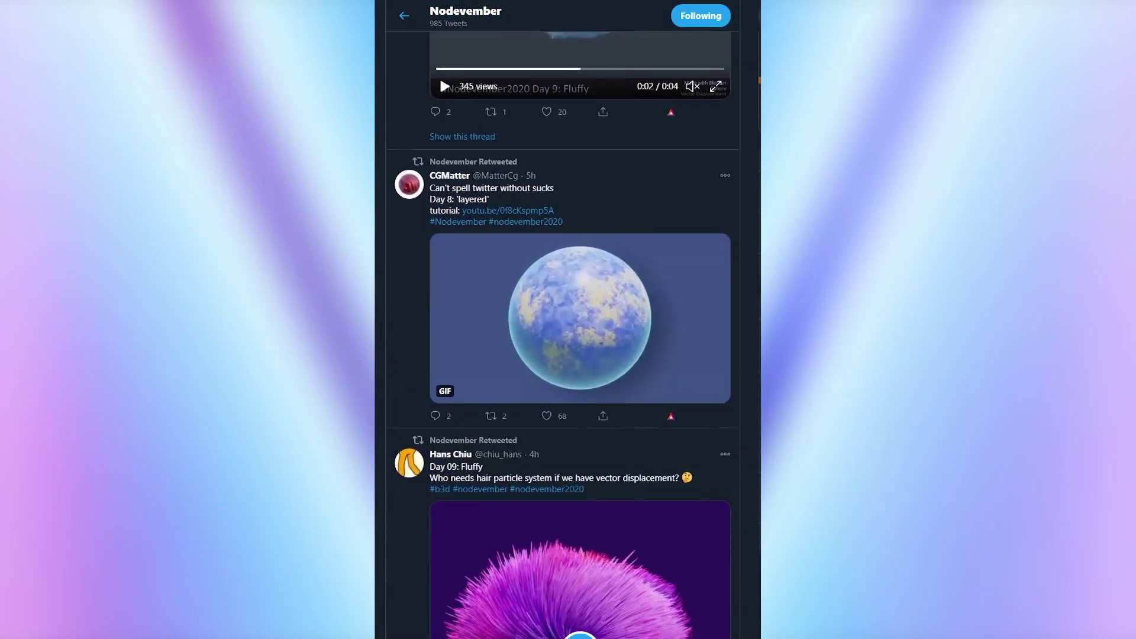
- Scroll the Nodevember feed down to the layered onion sphere and gritty rock renders
scroll(562, 336, down, 6)
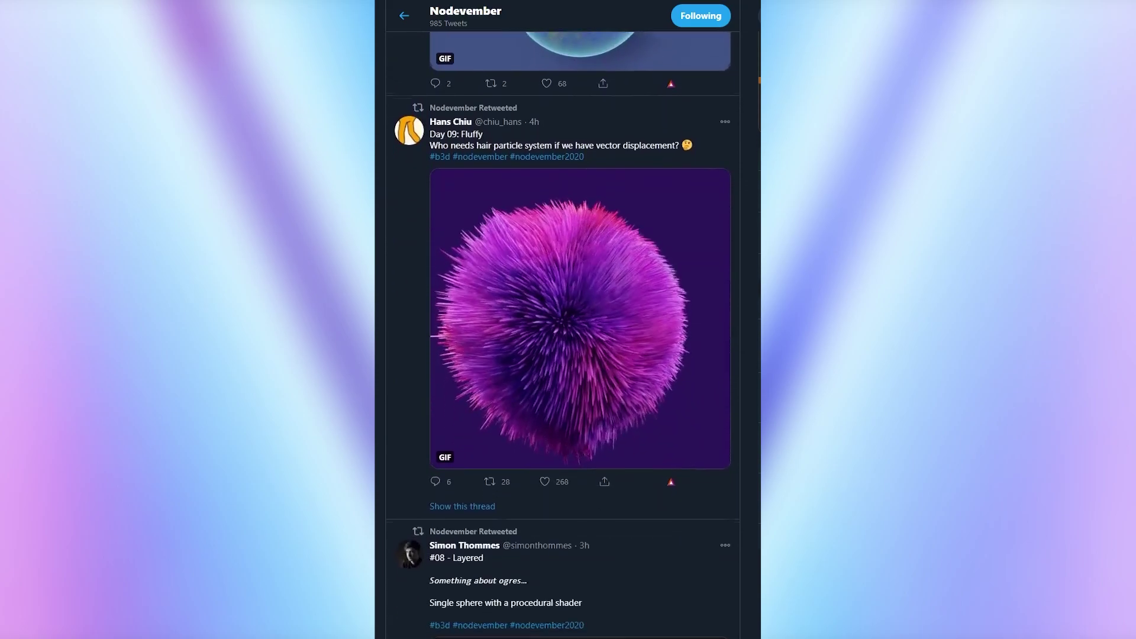
scroll(562, 335, down, 6)
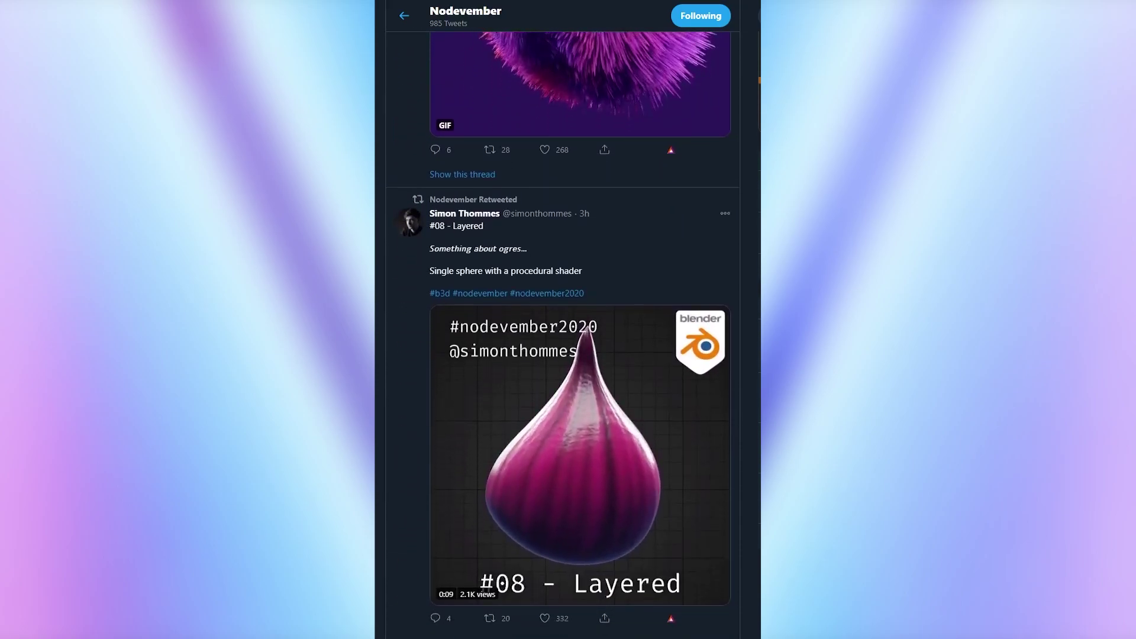
scroll(562, 336, down, 6)
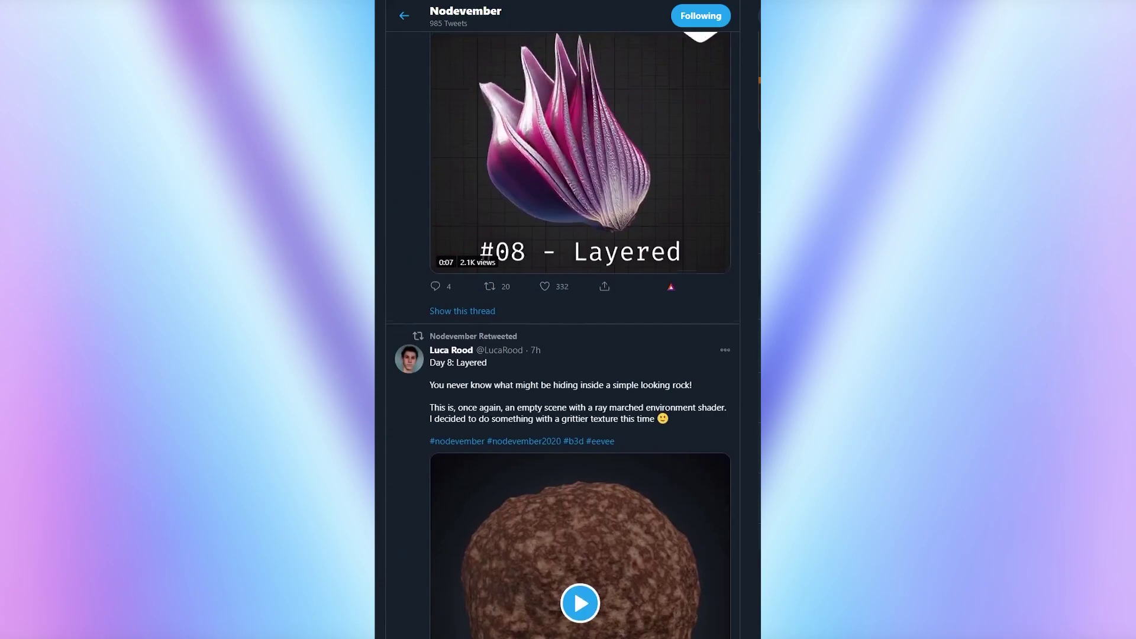